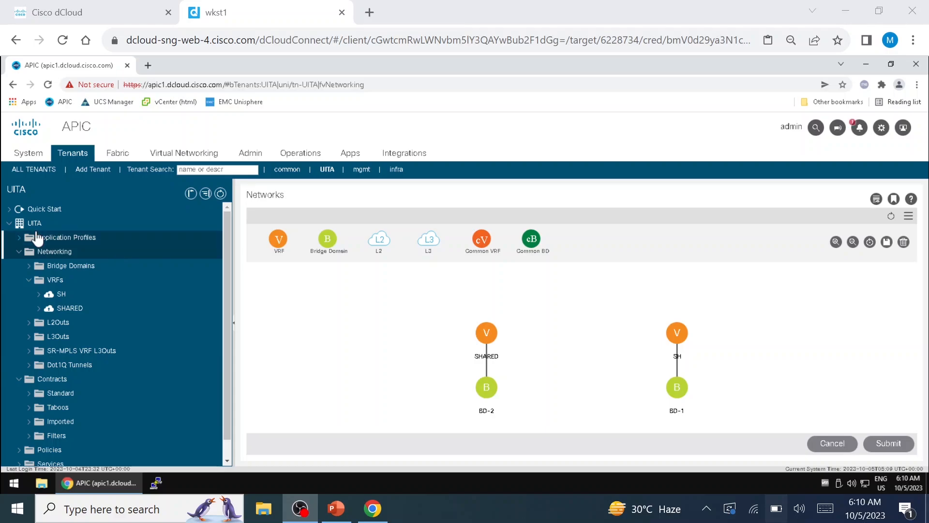
Examine tenant UITA's summary, the overviews of its VRFs SH and SHARED, and its L2Outs and L3Outs.
left_click(35, 224)
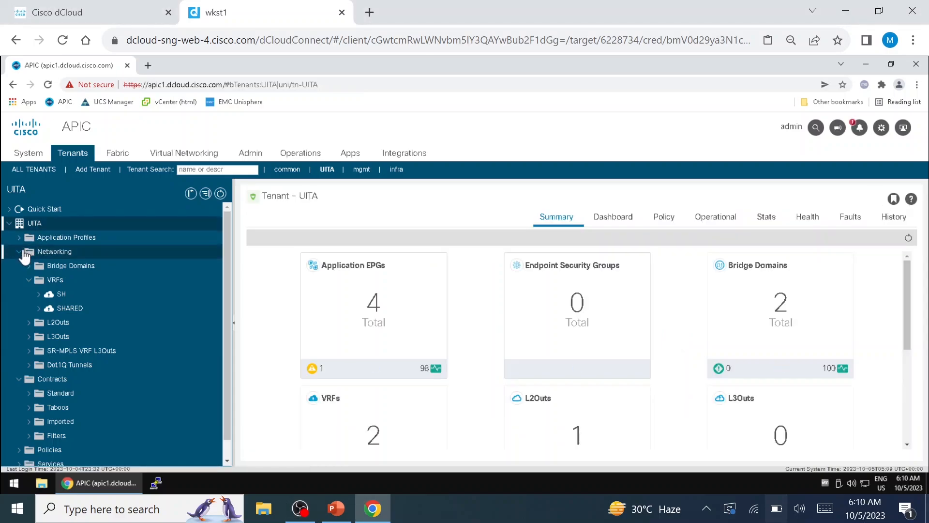
left_click(23, 252)
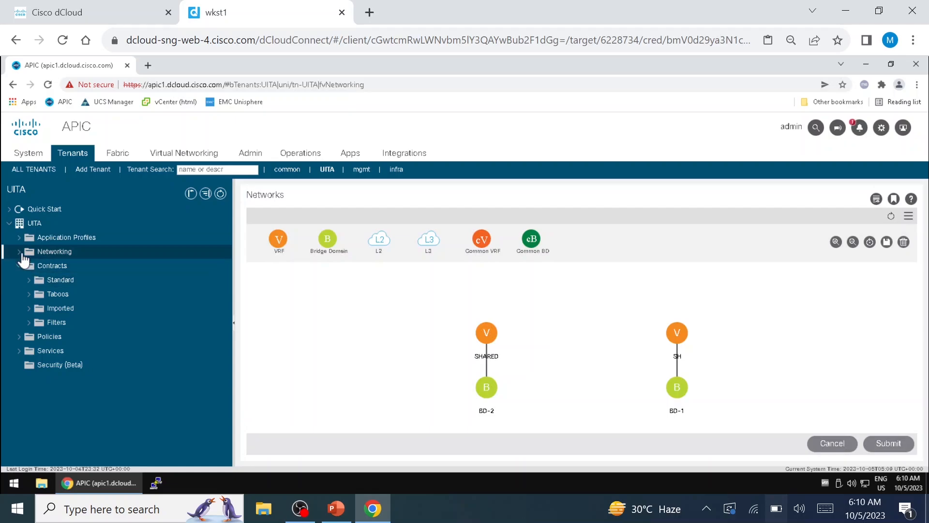
left_click(20, 252)
left_click(51, 280)
left_click(63, 295)
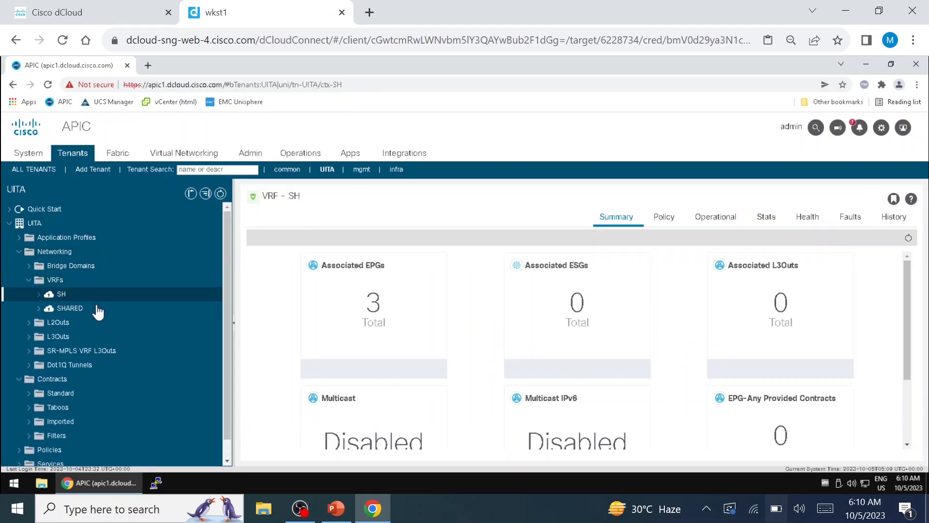
left_click(70, 308)
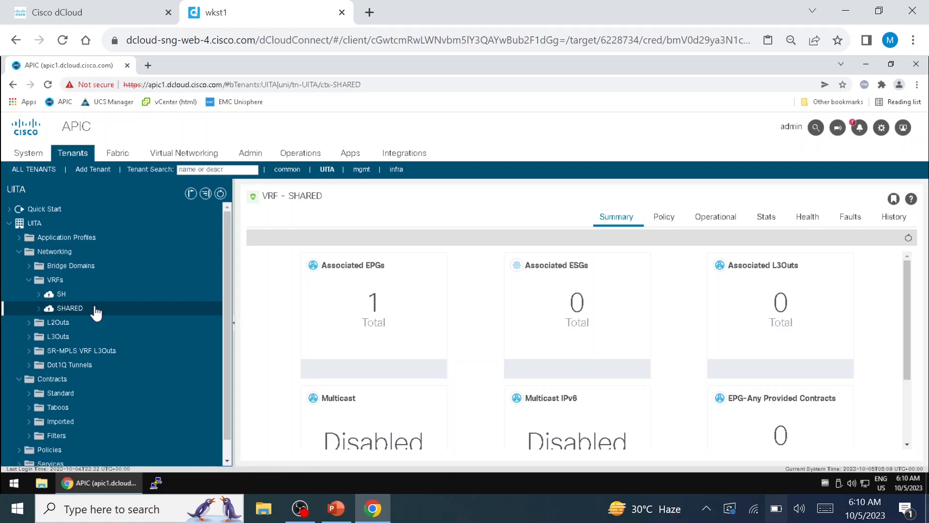
left_click(60, 322)
left_click(69, 338)
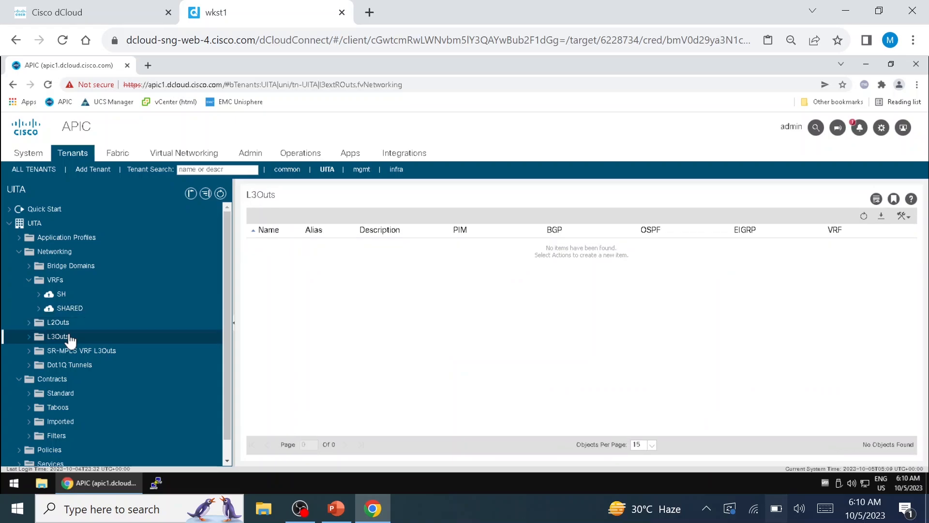
Collapse the VRFs and examine the contents of bridge domains BD-1 and BD-2 in tenant UITA.
left_click(30, 280)
left_click(30, 267)
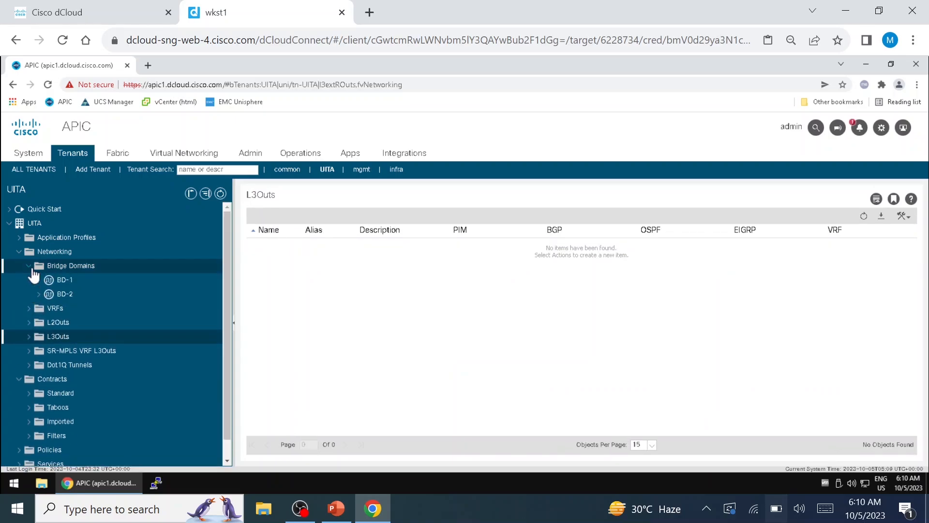
left_click(38, 280)
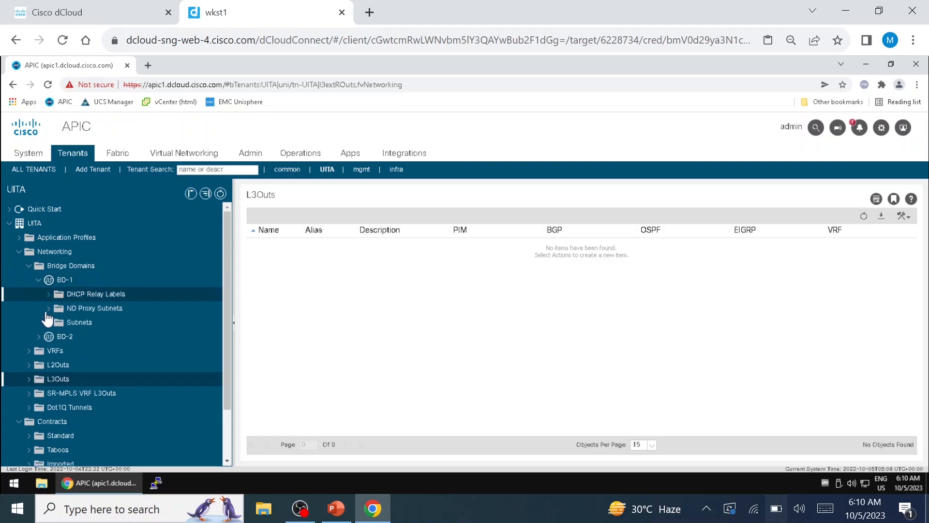
left_click(30, 266)
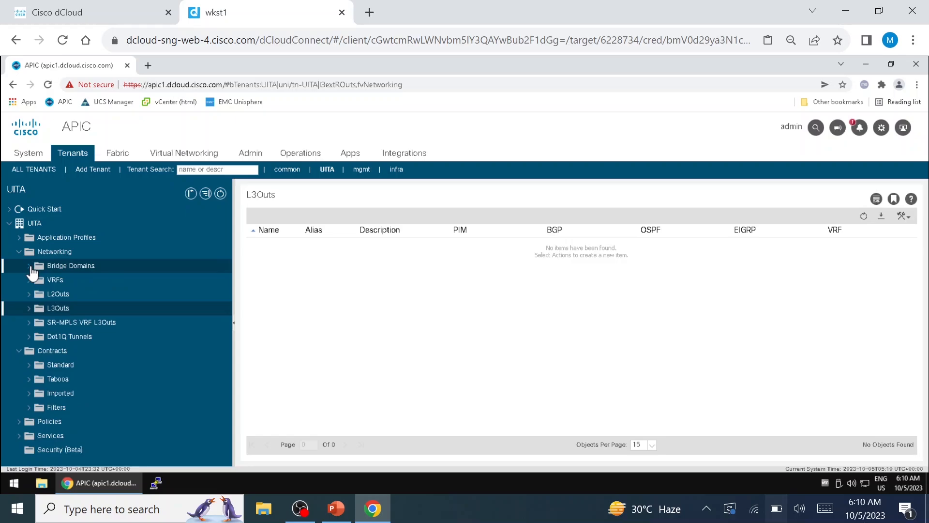
left_click(30, 266)
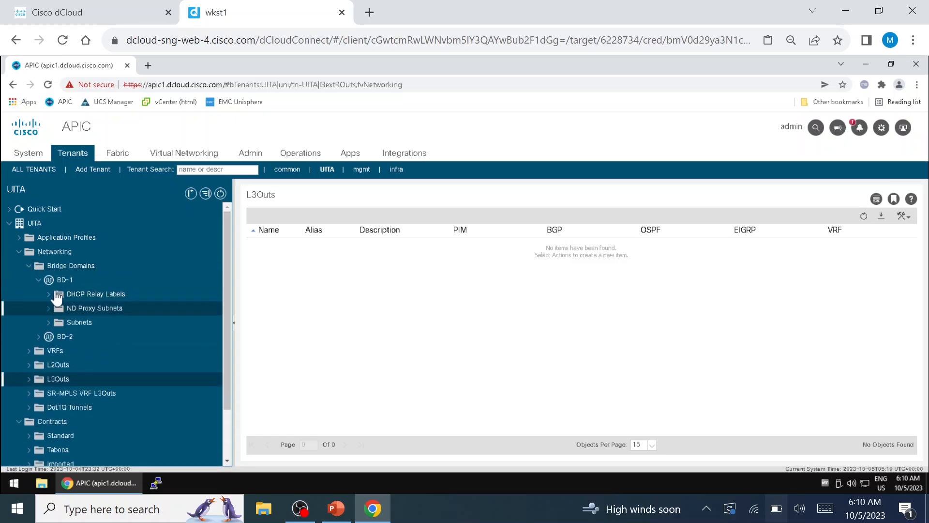
left_click(43, 337)
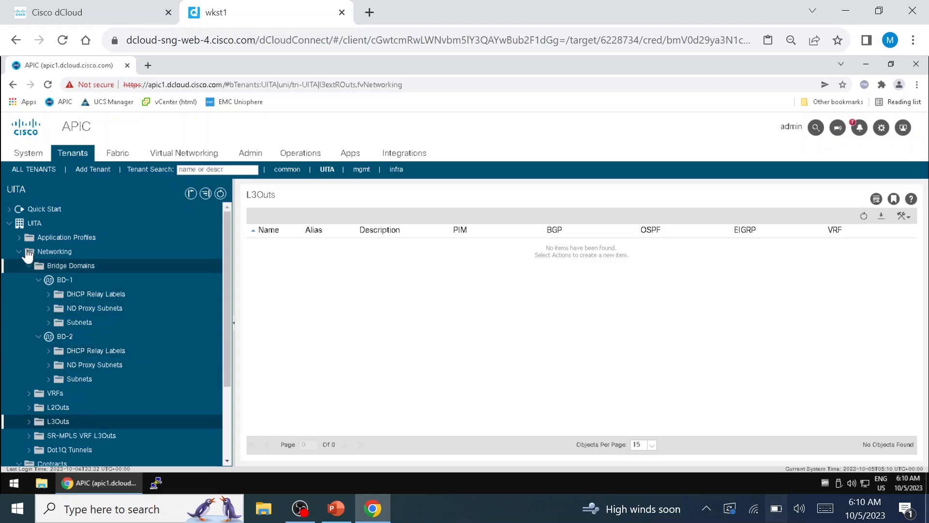
Review tenant UITA's SALES-APP-PROFILE and SHARED-APP-PROFILE summaries and its contracts list, selecting the SHARED-APP-ACCESS contract.
left_click(18, 251)
left_click(19, 237)
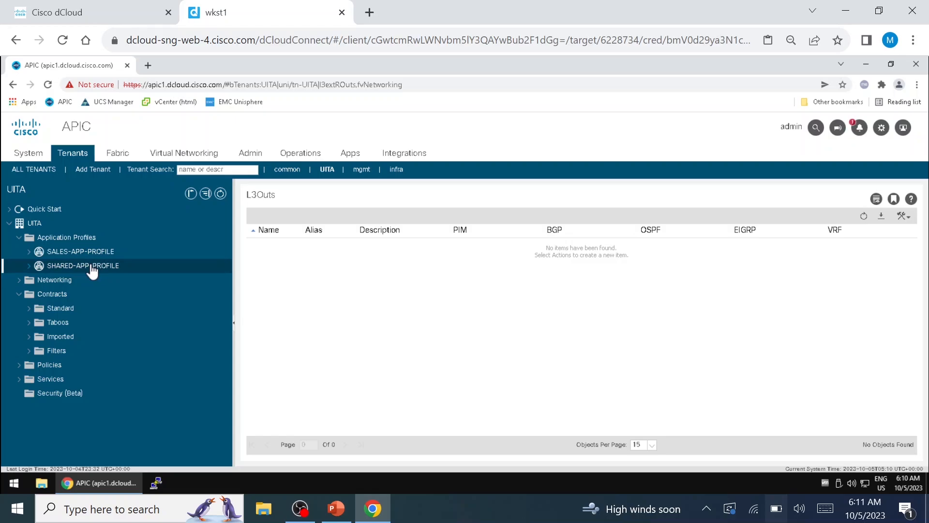
left_click(135, 254)
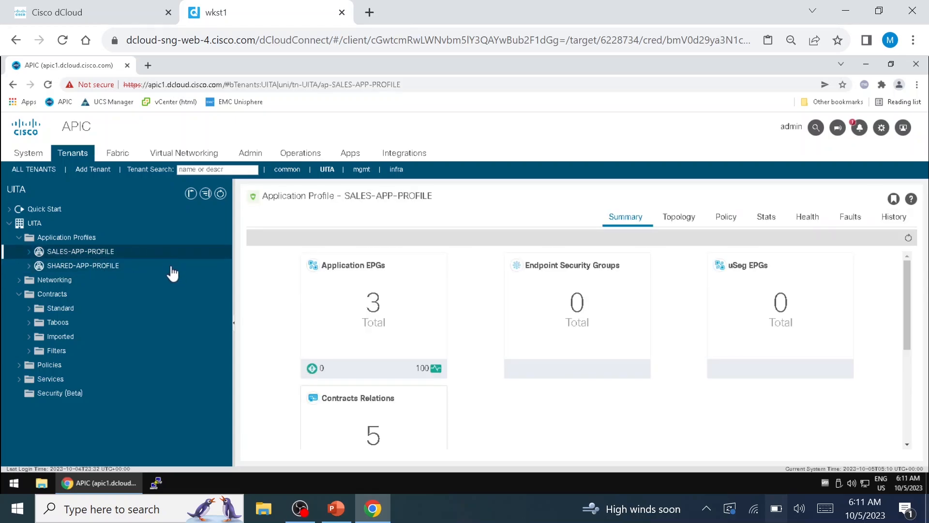
left_click(142, 268)
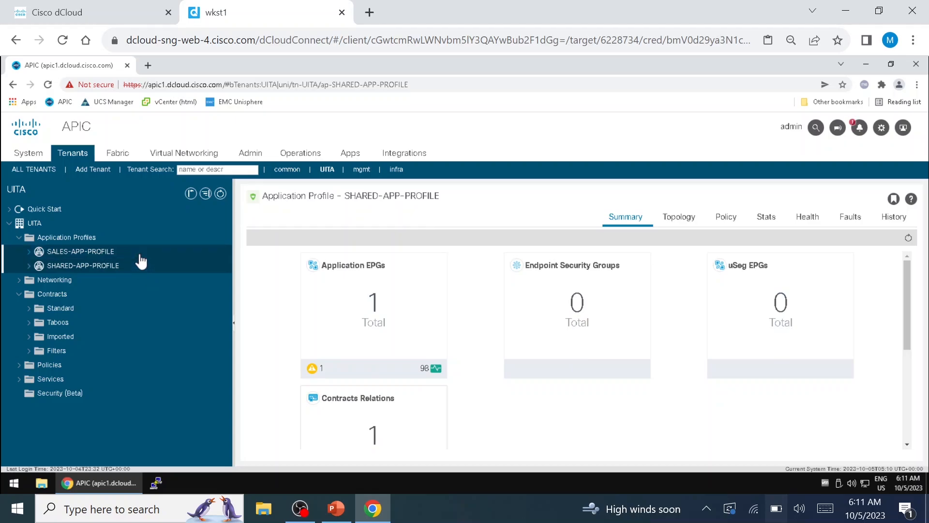
left_click(139, 254)
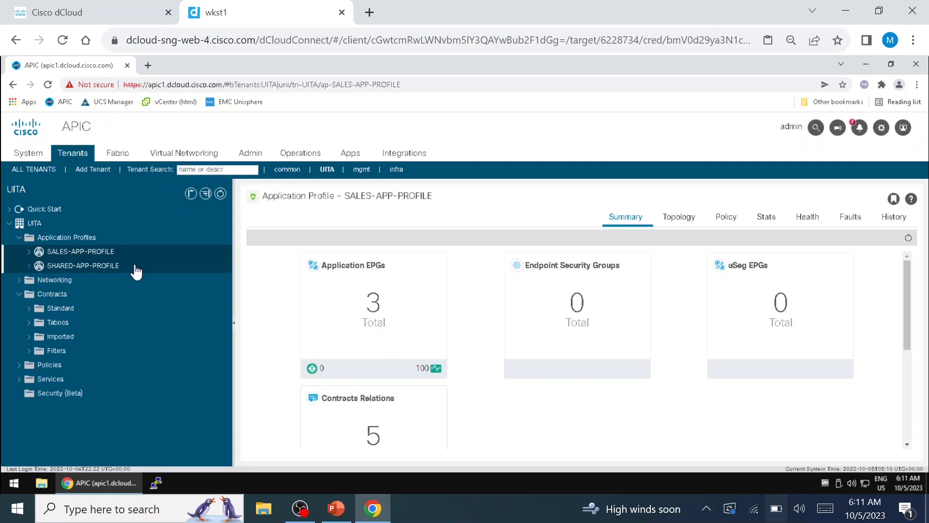
left_click(85, 296)
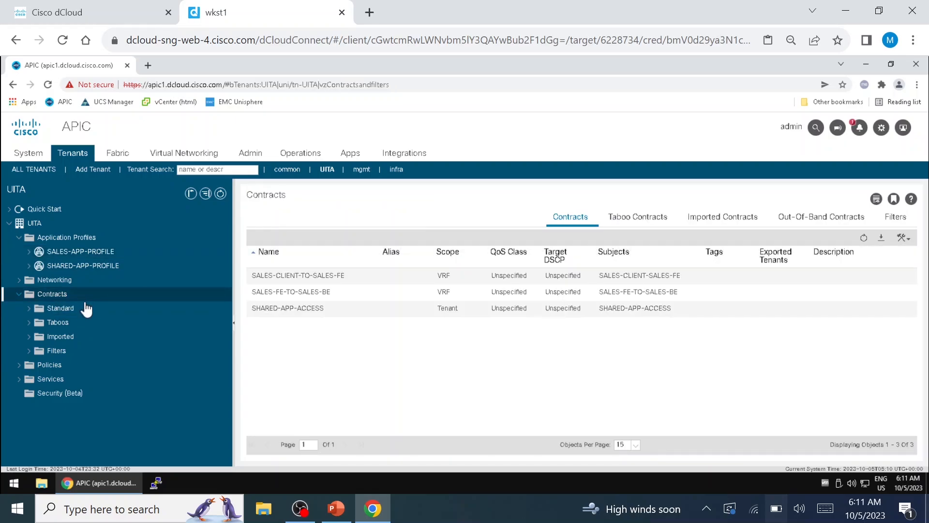
left_click(305, 312)
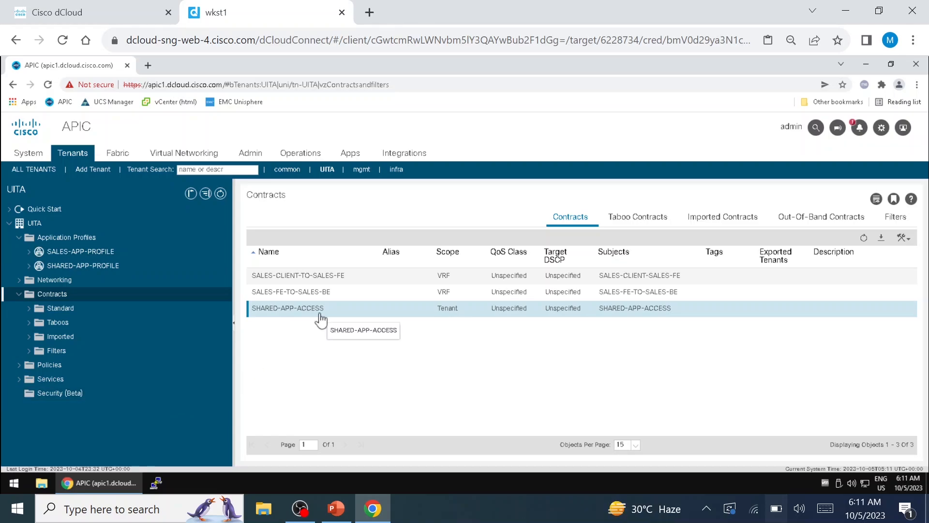
Switch to PowerPoint, mark the SH and SHARED VRF branches of tenant UITA with freehand ink strokes, and undo the last ink edit.
left_click(334, 508)
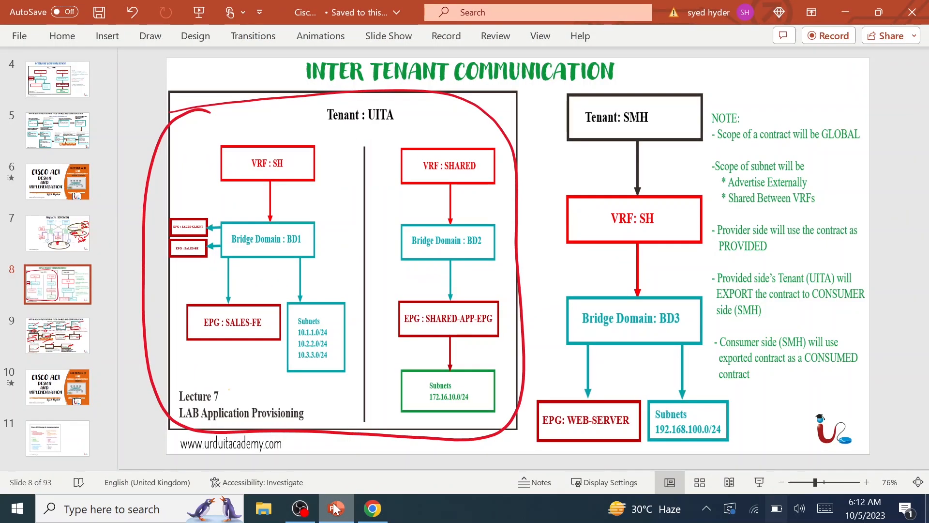
left_click_drag(246, 117, 183, 179)
left_click_drag(512, 69, 374, 204)
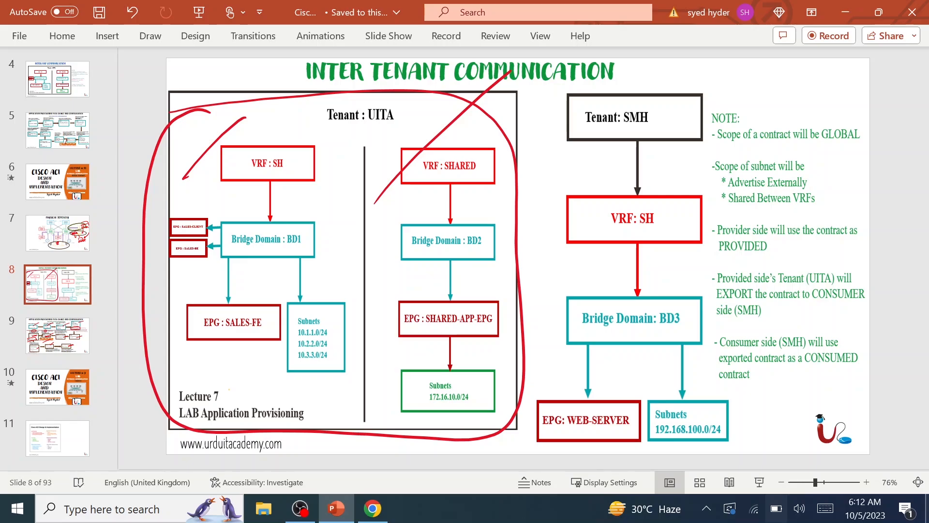
key("ctrl+z")
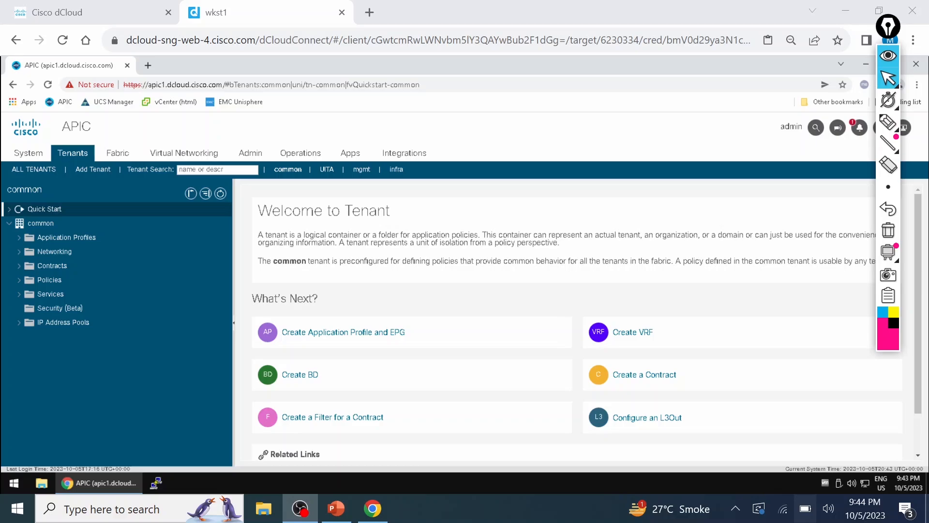
Switch to PowerPoint and review the Inter Tenant Communication, Physical Topology and Application Provisioning Flow Chart slides, collapsing the on-screen annotation toolbar.
left_click(336, 509)
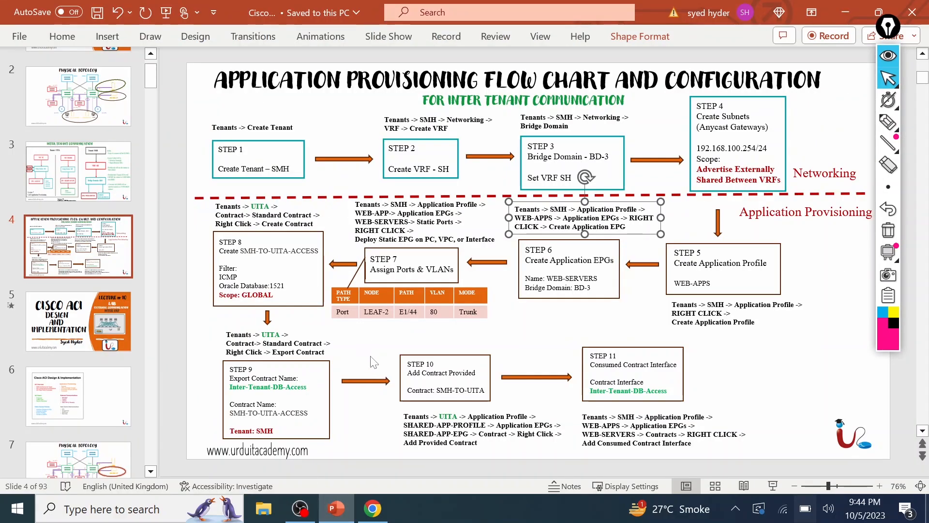
left_click(468, 344)
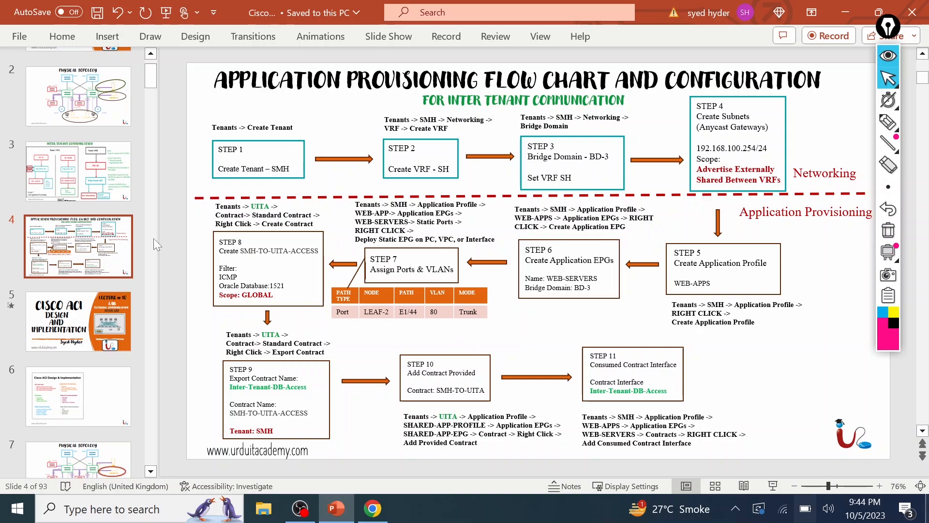
left_click(87, 194)
scroll(82, 203, "up", 2)
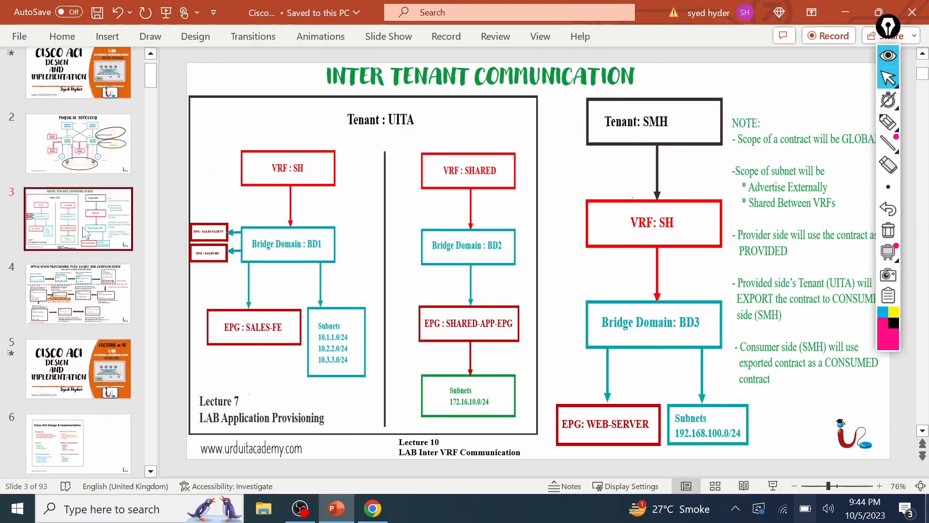
left_click(82, 191)
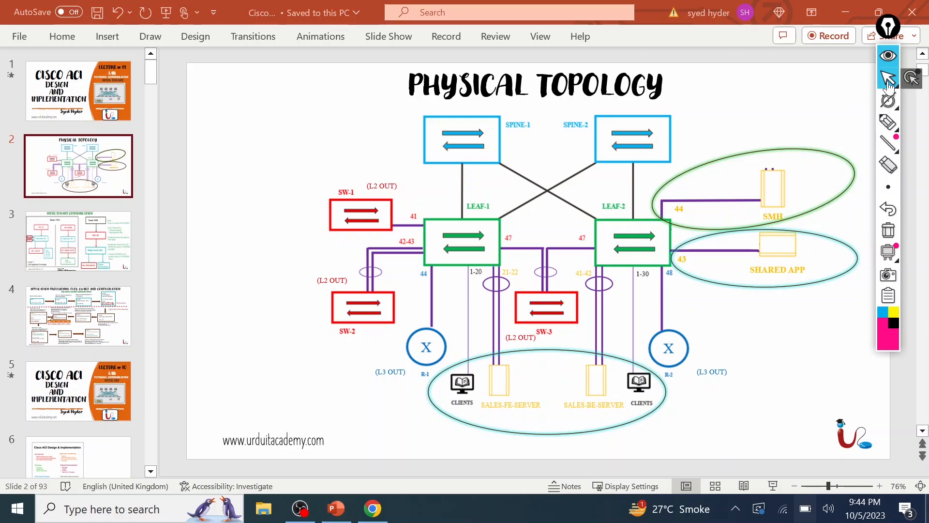
left_click(888, 55)
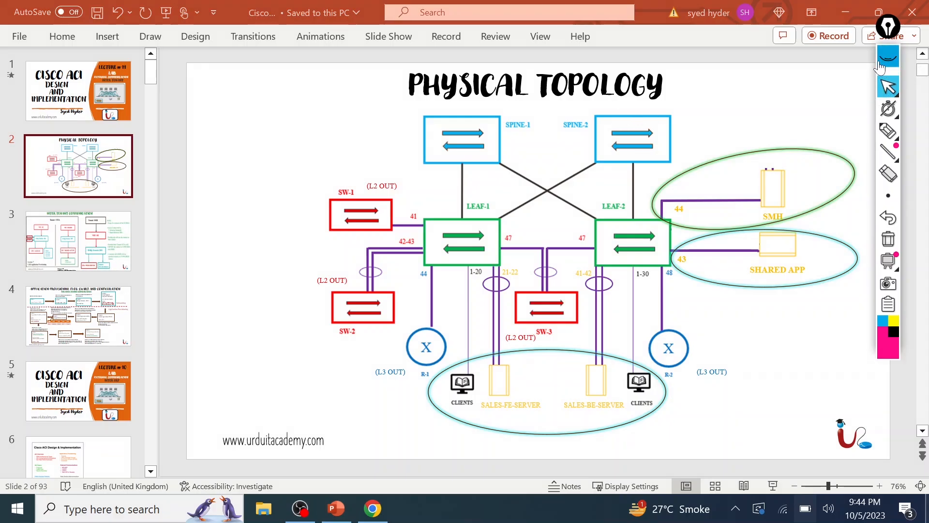
left_click(121, 326)
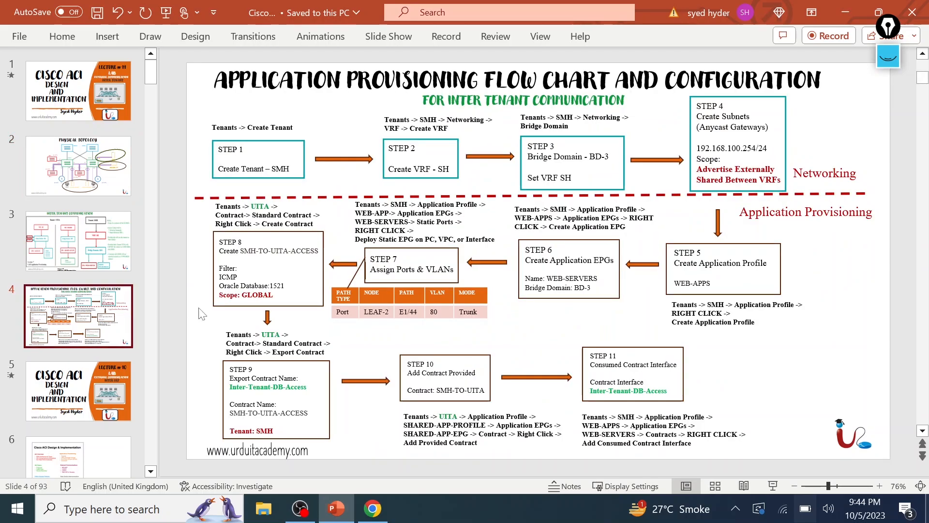
Switch back to the APIC session in Chrome and create a new tenant named SMH.
left_click(372, 508)
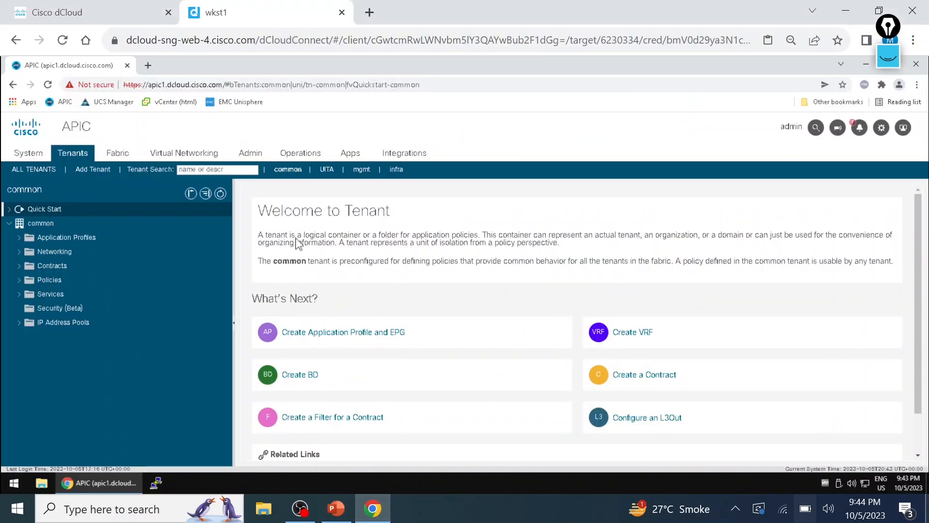
left_click(103, 169)
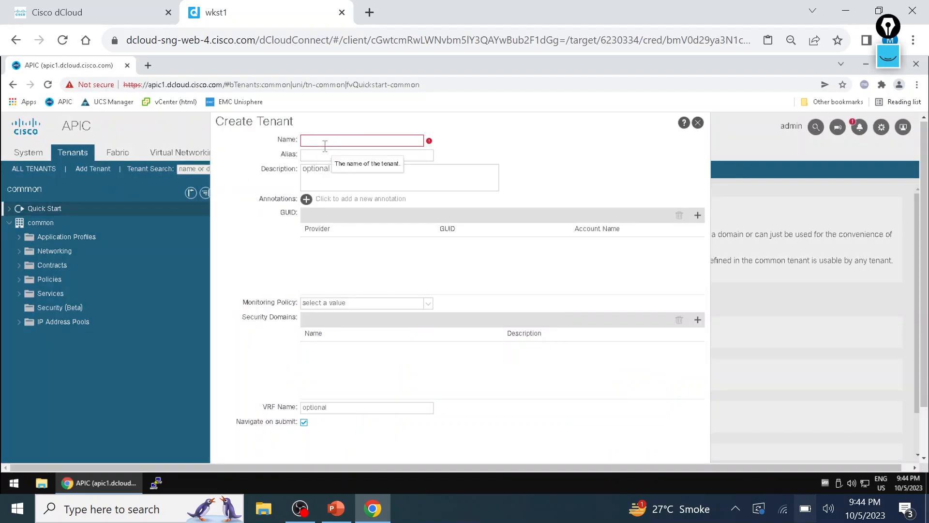
type("abc")
scroll(440, 344, "down", 2)
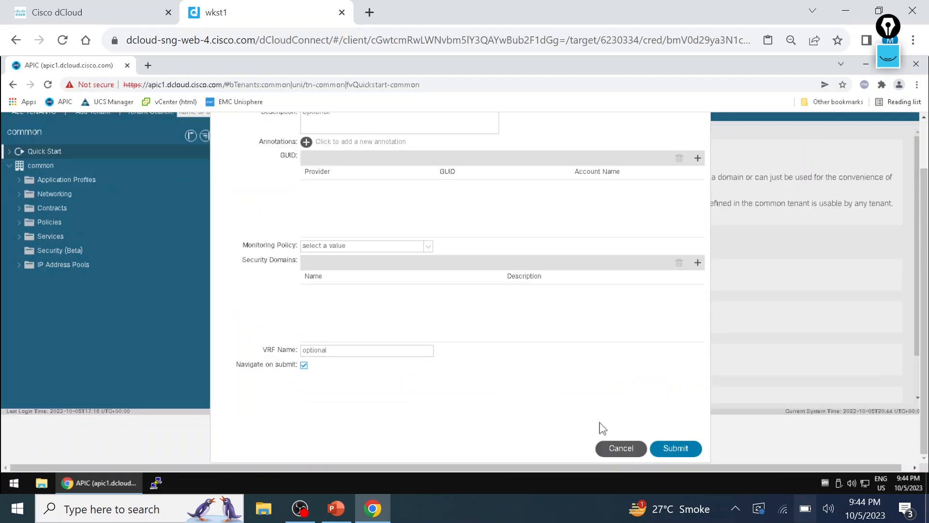
left_click(673, 450)
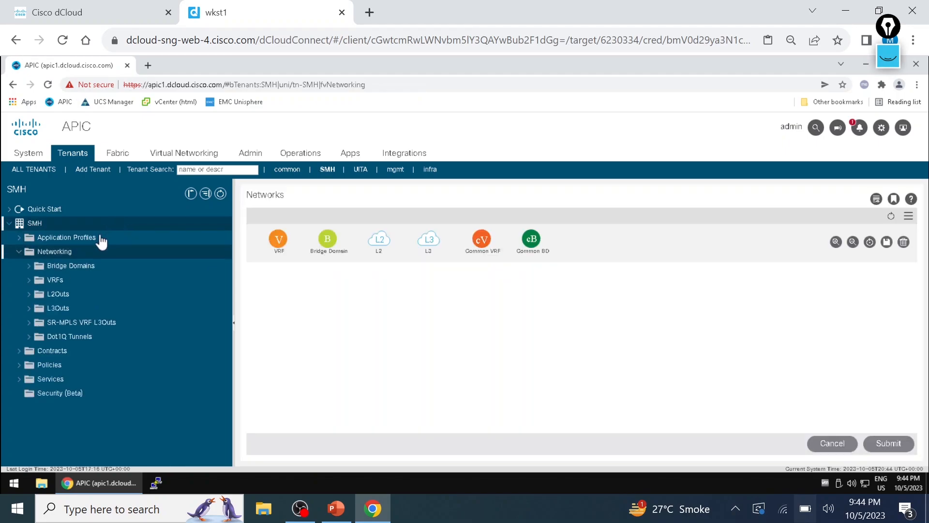
Create a VRF named SH in tenant SMH with the option to create a bridge domain turned off.
right_click(144, 287)
left_click(165, 289)
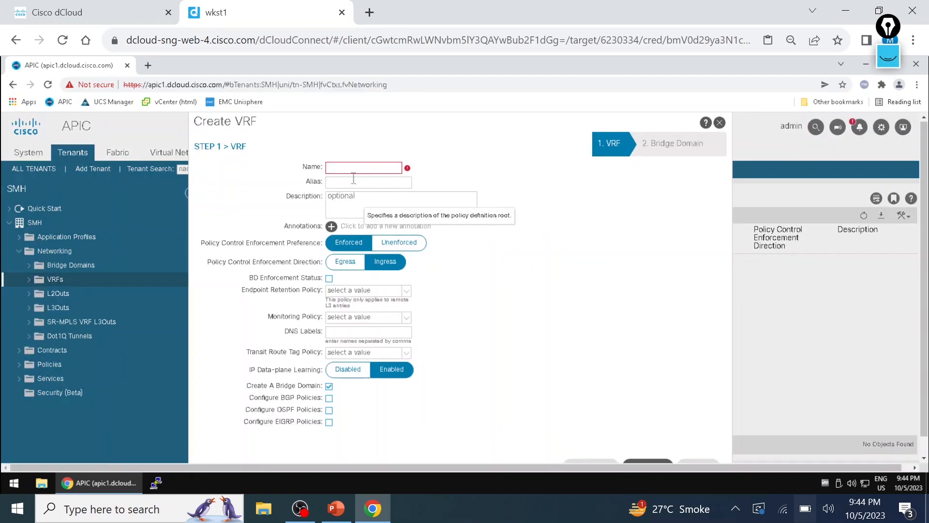
left_click(351, 167)
type("SH")
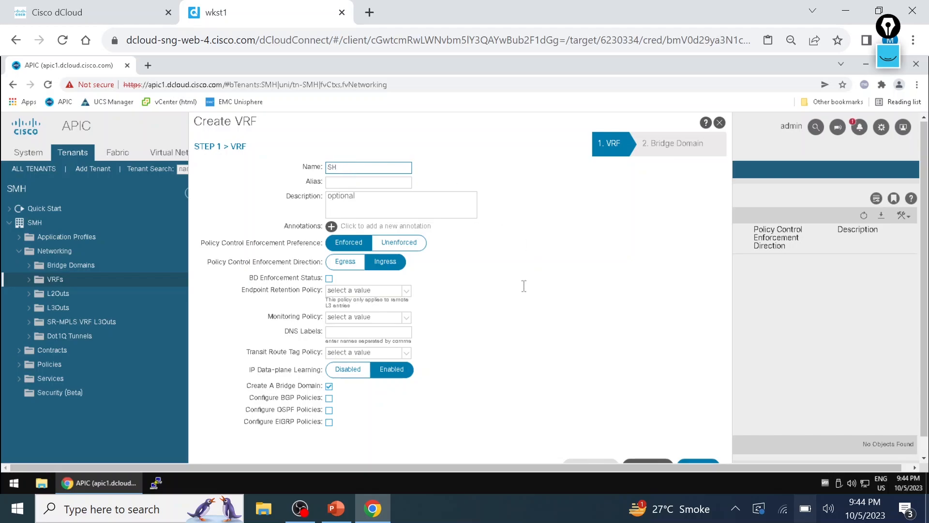
left_click(329, 387)
scroll(644, 434, "down", 1)
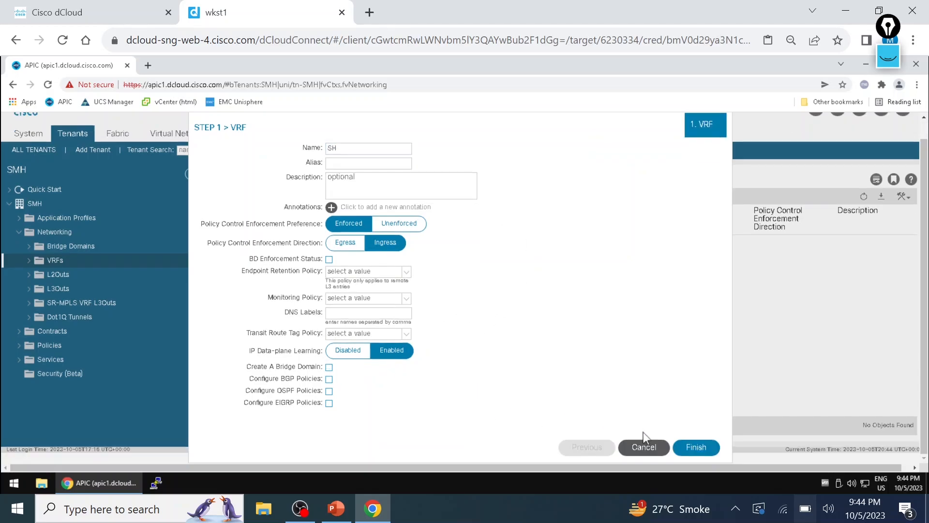
left_click(692, 448)
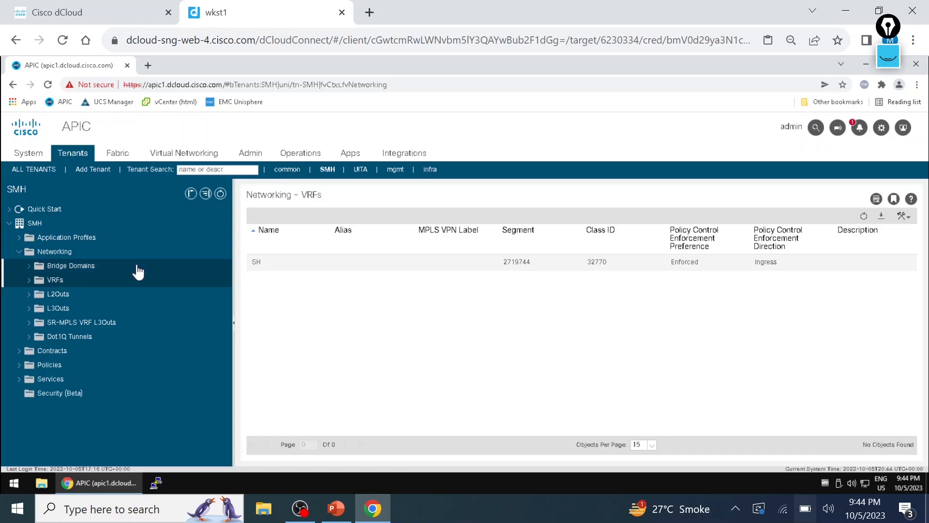
Create a regular bridge domain named BD-3 in tenant SMH and associate it with VRF SH.
left_click(152, 271)
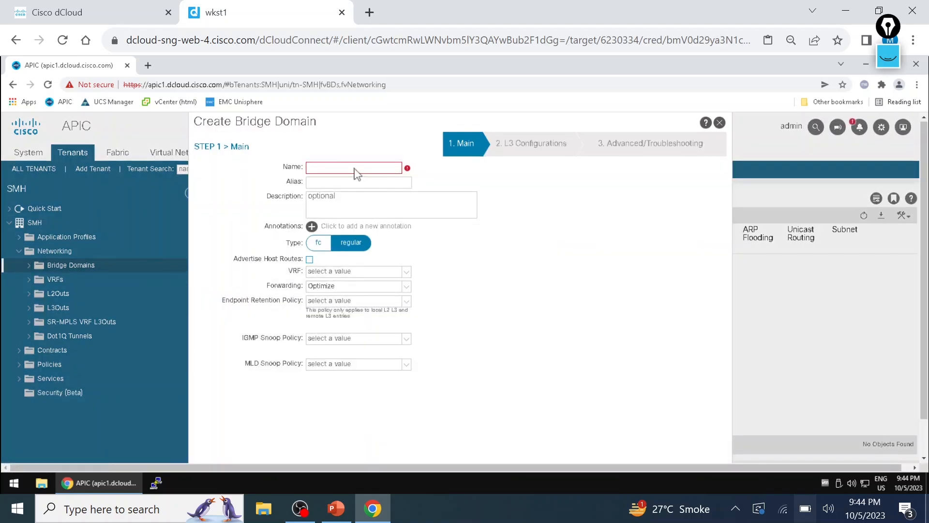
left_click(346, 167)
type("BD-3")
left_click(406, 272)
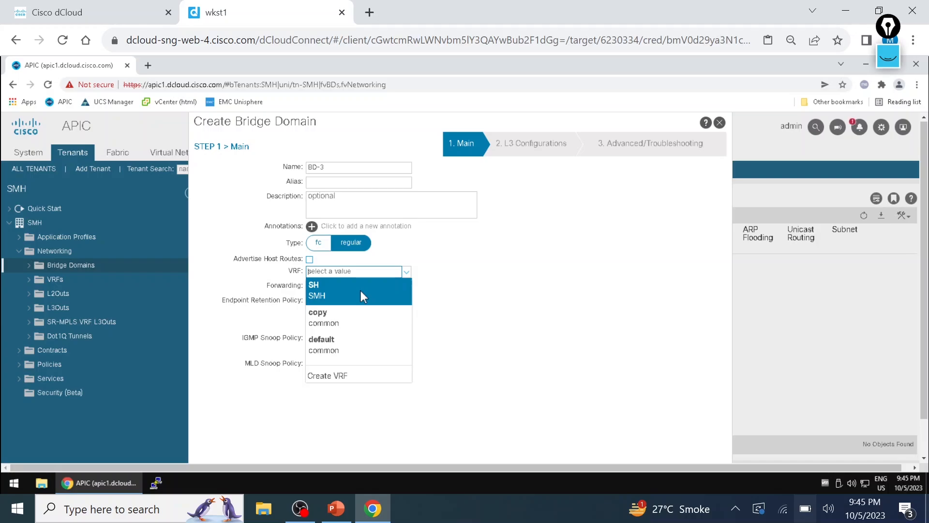
left_click(361, 291)
scroll(587, 346, "down", 1)
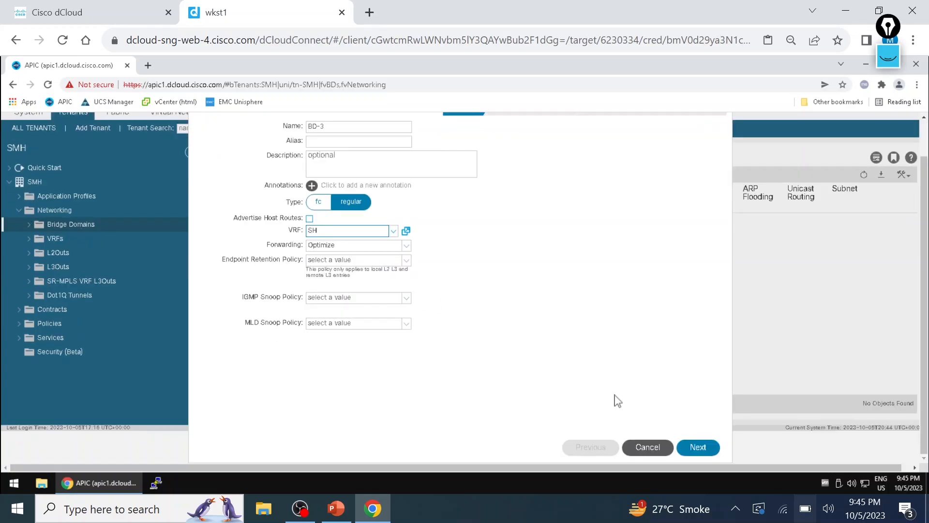
left_click(697, 449)
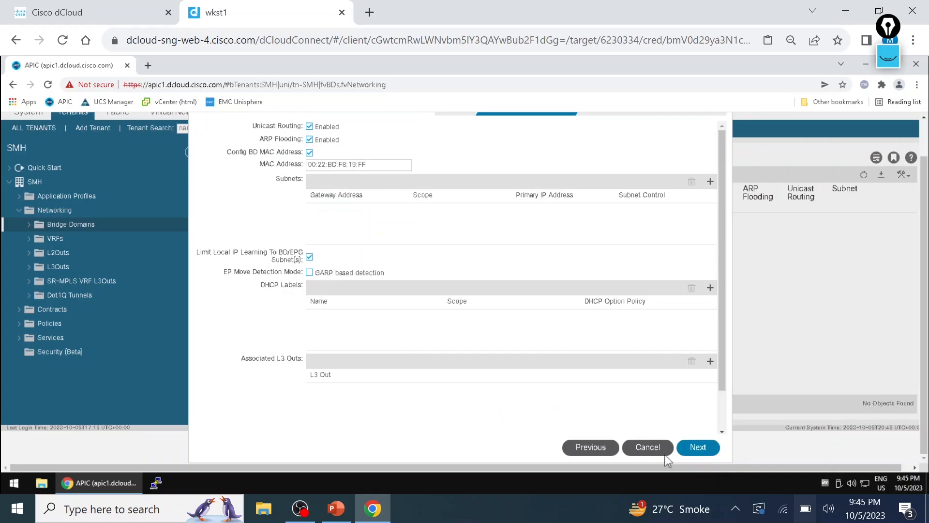
left_click(703, 450)
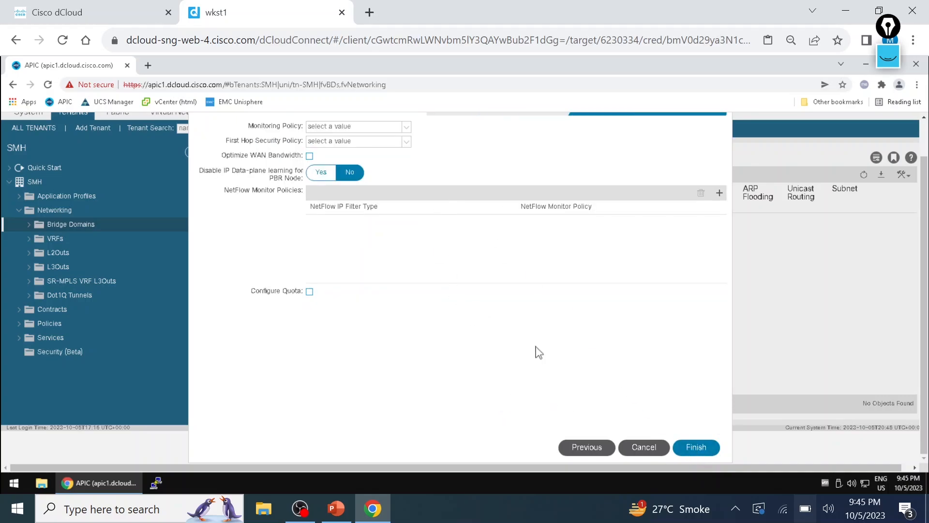
left_click(695, 450)
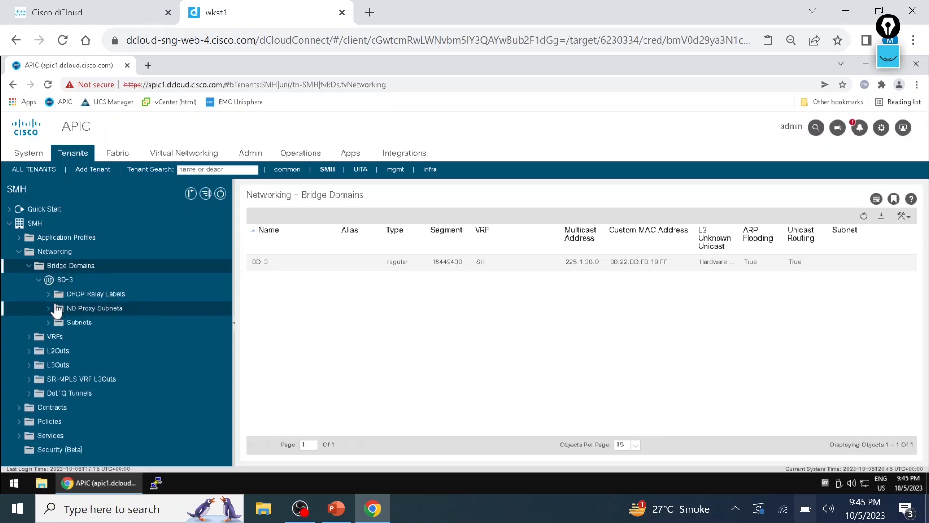
Start a new subnet under bridge domain BD-3 with gateway IP 192.168.100.254/24.
left_click(72, 322)
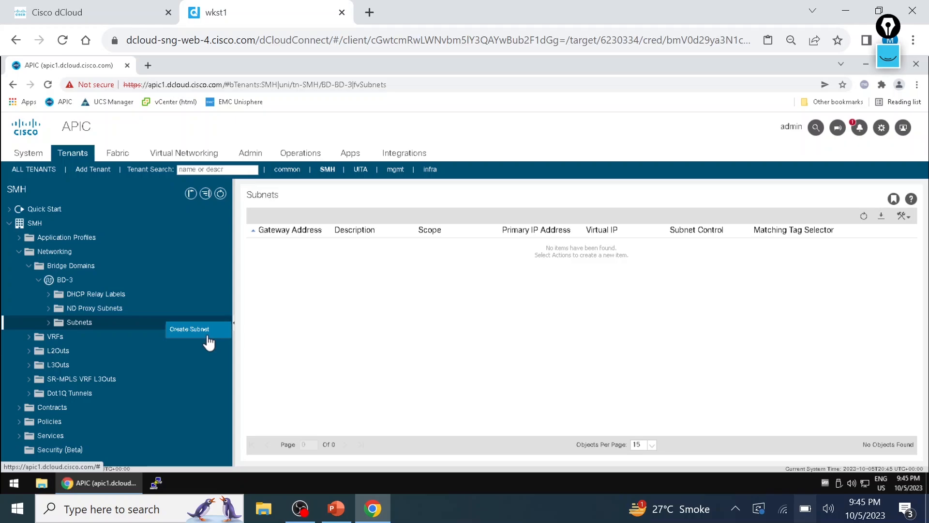
left_click(208, 339)
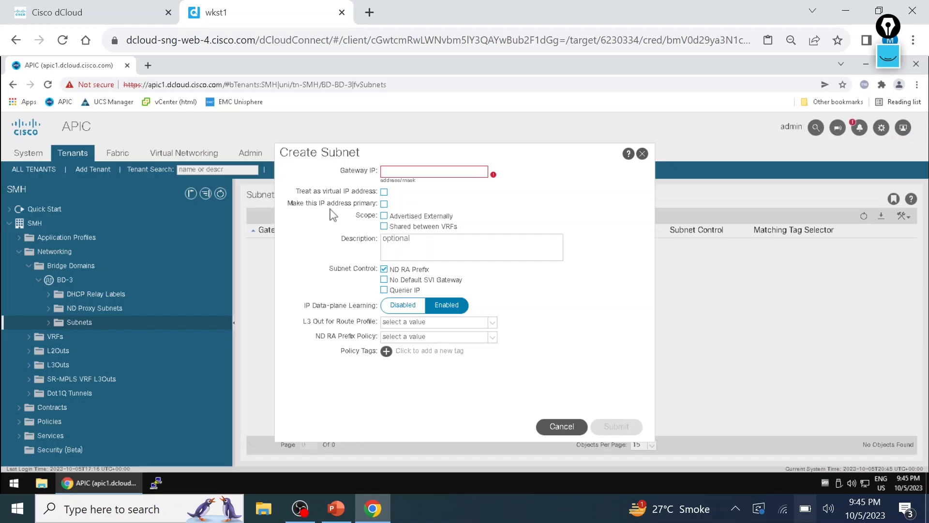
left_click(406, 171)
type("1192.168.100.254/24")
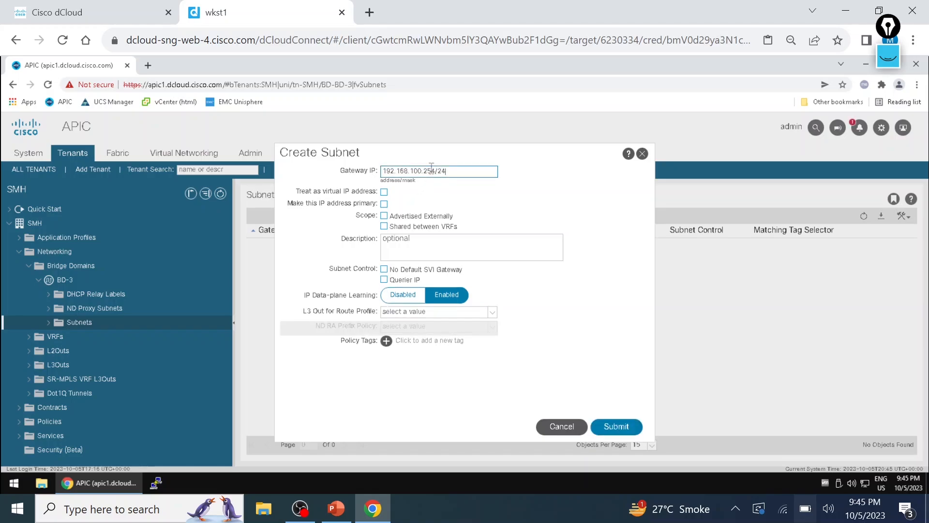
Mark the subnet's Scope options with freehand annotation strokes, clear the strokes, and return to the normal pointer.
left_click(888, 57)
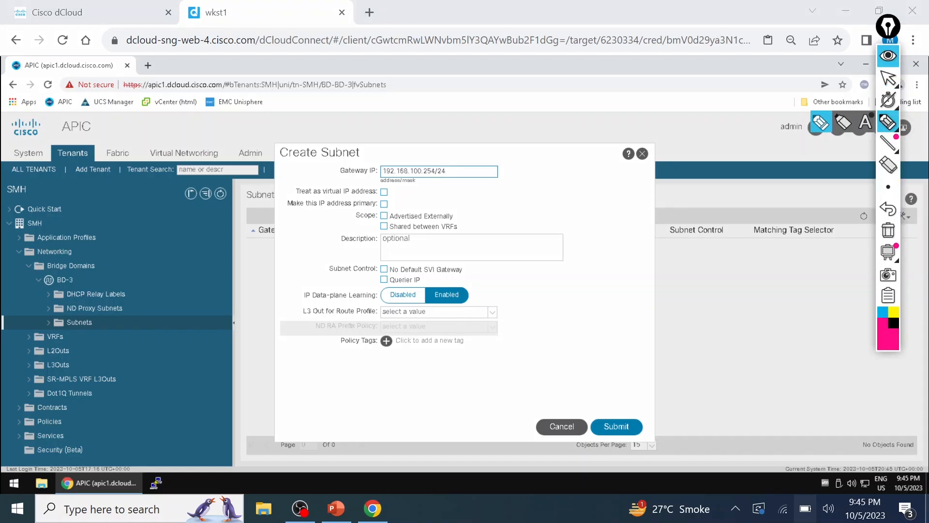
left_click(888, 122)
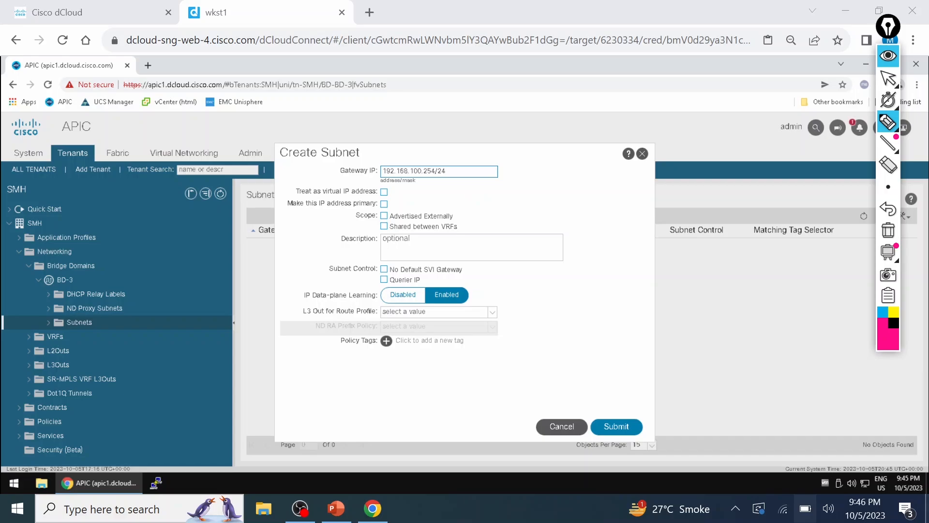
mouse_move(465, 214)
left_mouse_down()
mouse_move(484, 207)
mouse_move(494, 218)
left_mouse_up()
left_click_drag(398, 217, 417, 204)
mouse_move(463, 225)
left_mouse_down()
mouse_move(372, 241)
mouse_move(399, 229)
left_mouse_up()
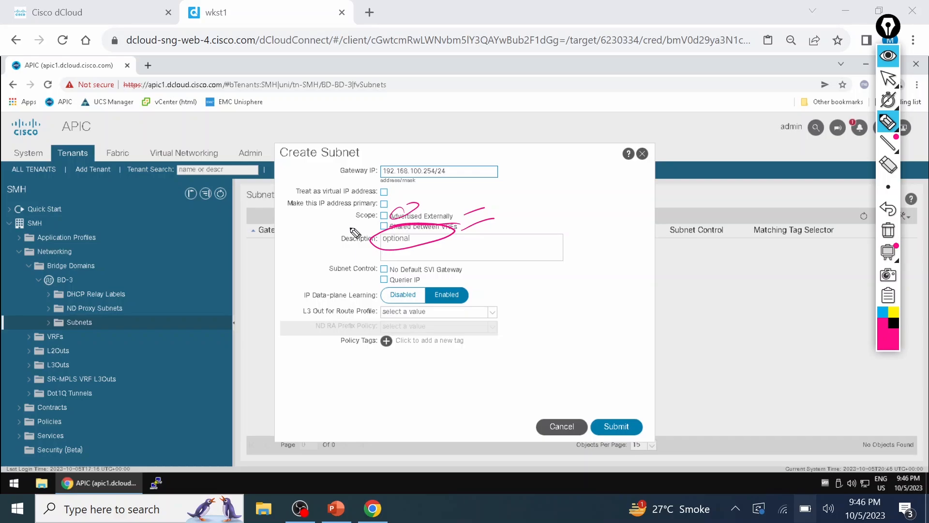
left_click(888, 230)
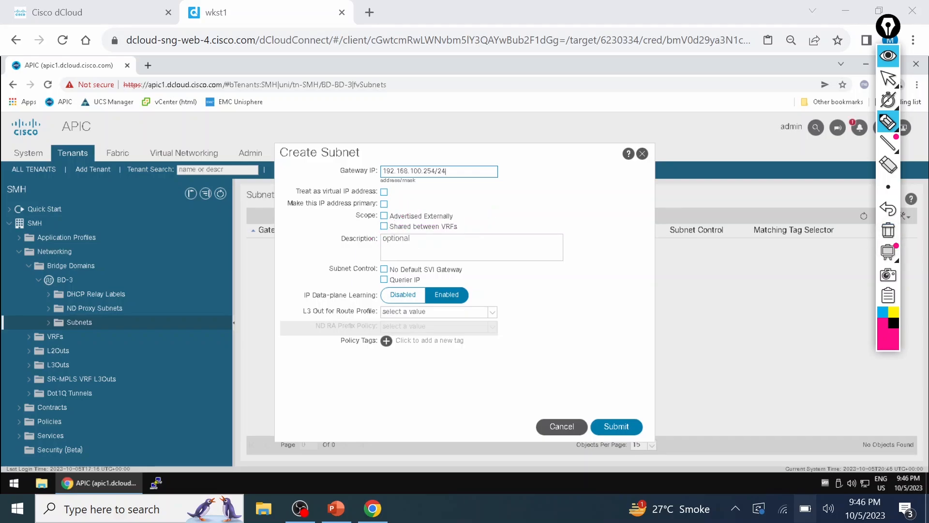
left_click_drag(385, 244, 476, 235)
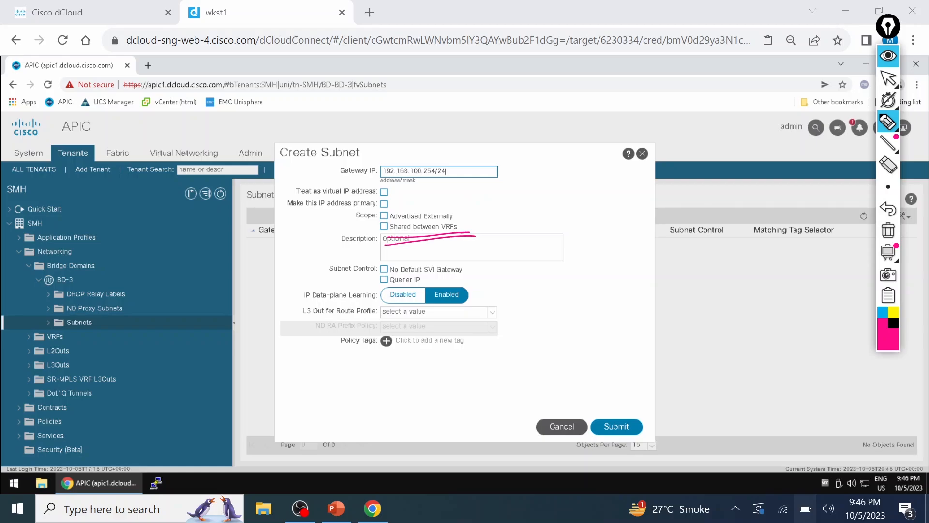
left_click(888, 229)
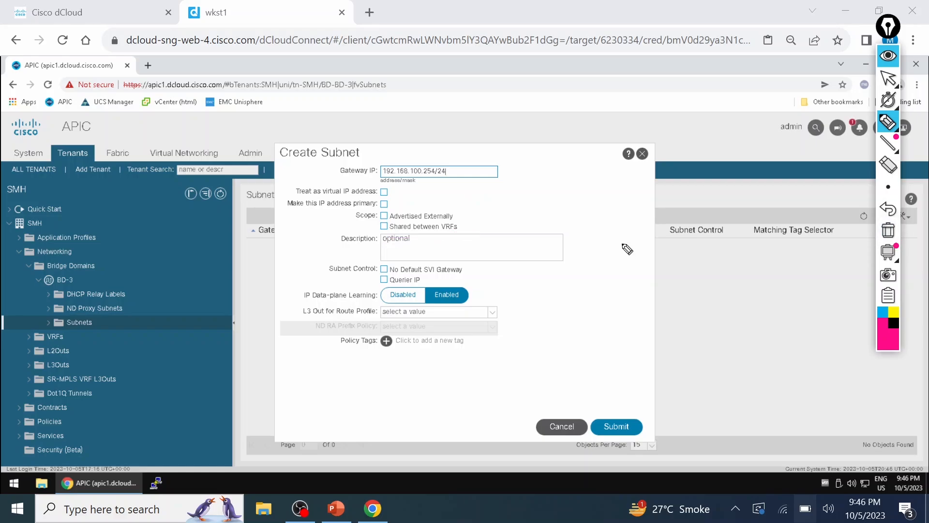
left_click(886, 80)
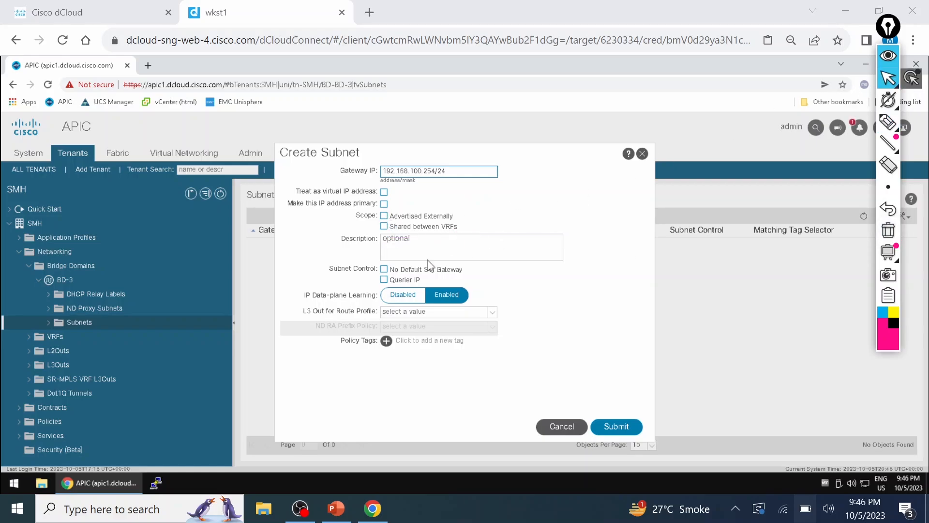
Set the subnet's scope to Advertised Externally and Shared between VRFs, and submit it.
left_click(384, 216)
left_click(383, 225)
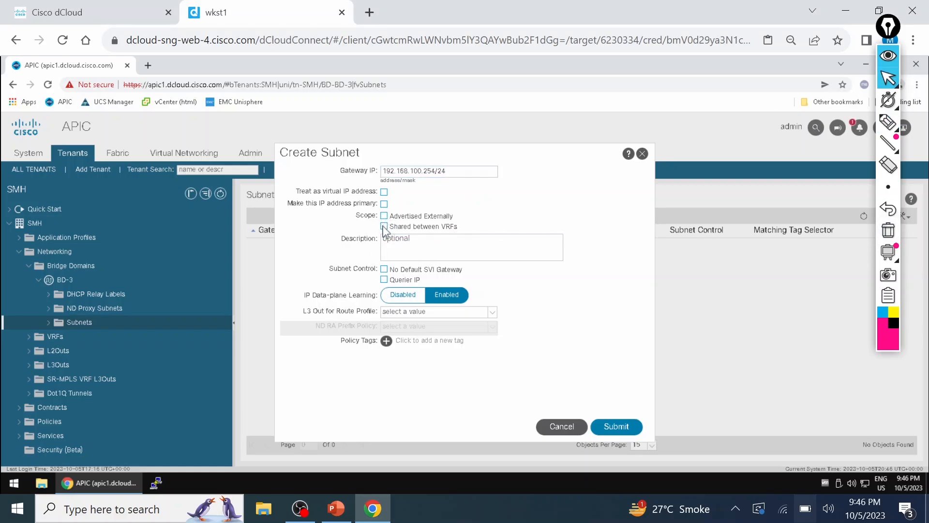
left_click(616, 426)
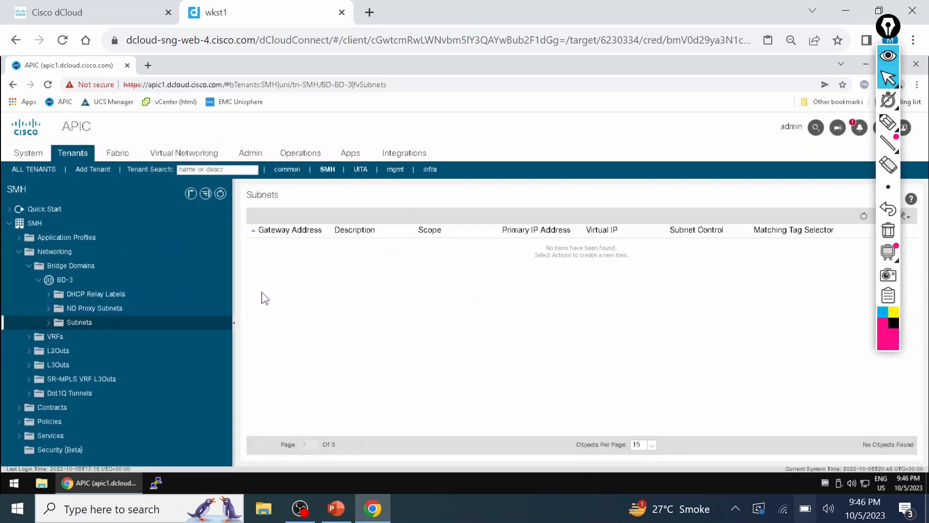
Collapse tenant SMH's Networking branch and create an application profile named WEB-APPS.
left_click(39, 280)
left_click(29, 265)
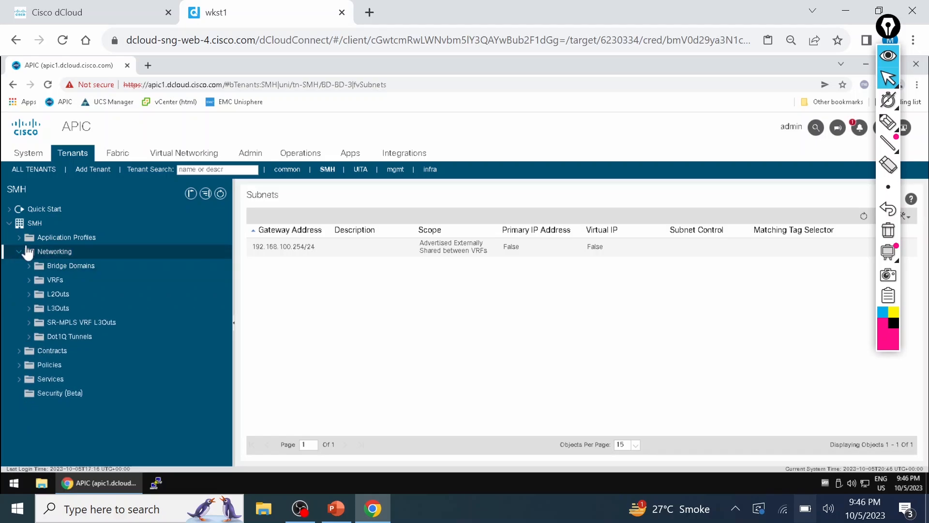
left_click(19, 251)
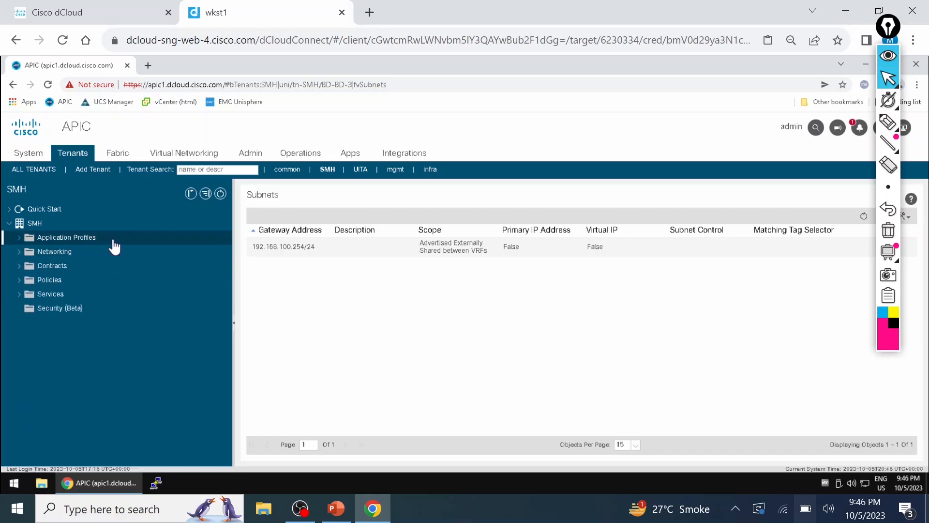
left_click(145, 238)
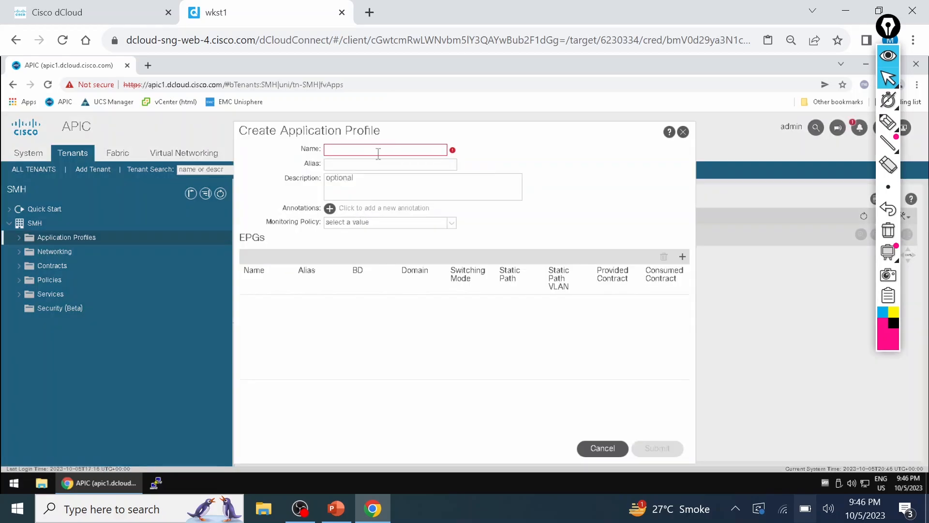
type("WEB-A")
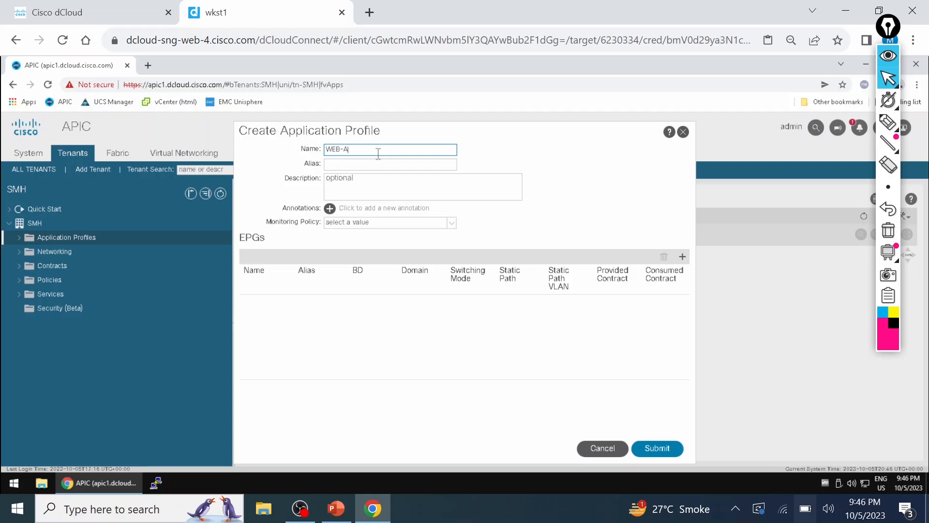
type("PPs")
key("BackSpace")
type("S")
left_click(663, 456)
Create an application EPG named WEB-SERVERS in the WEB-APPS profile and assign it to bridge domain BD-3.
left_click(19, 237)
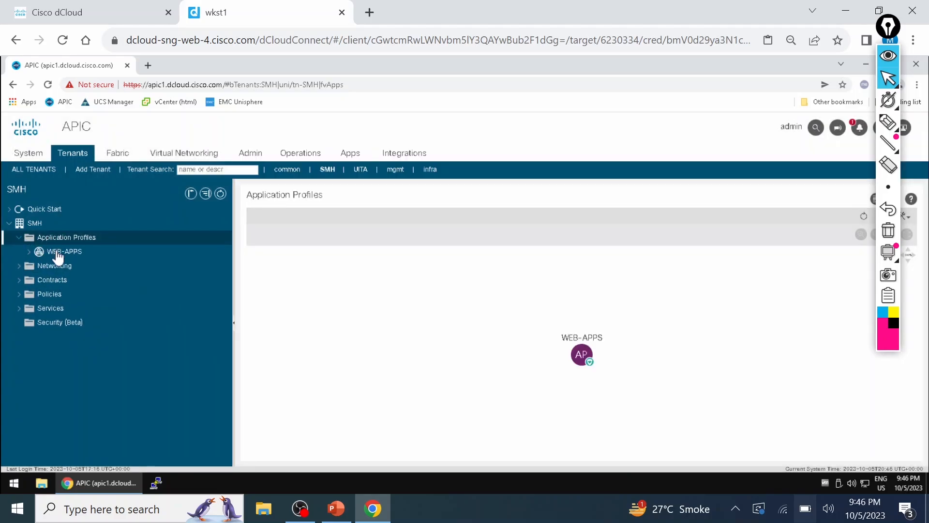
left_click(58, 253)
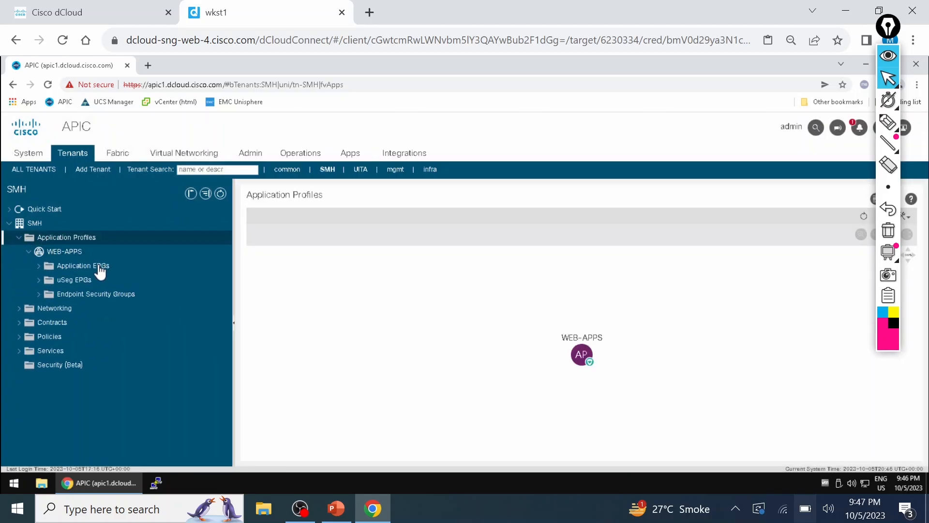
left_click(41, 266)
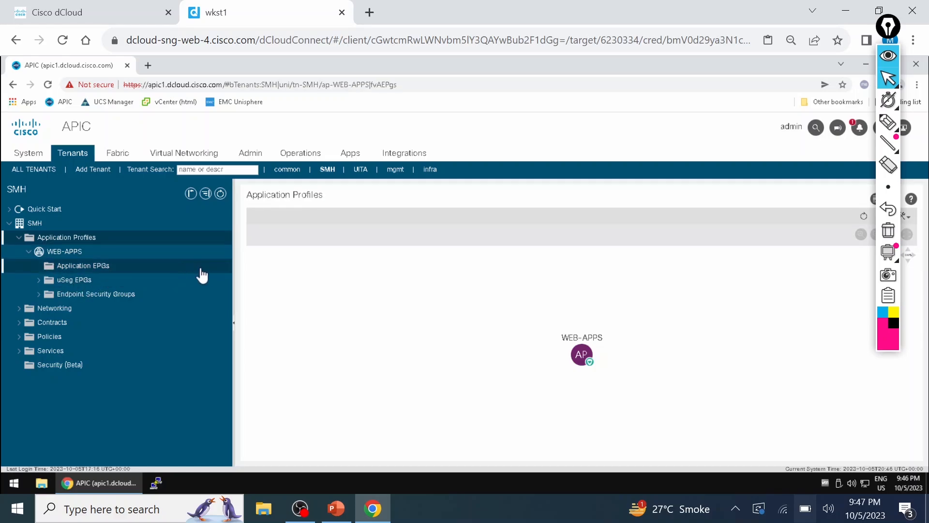
right_click(185, 266)
left_click(210, 271)
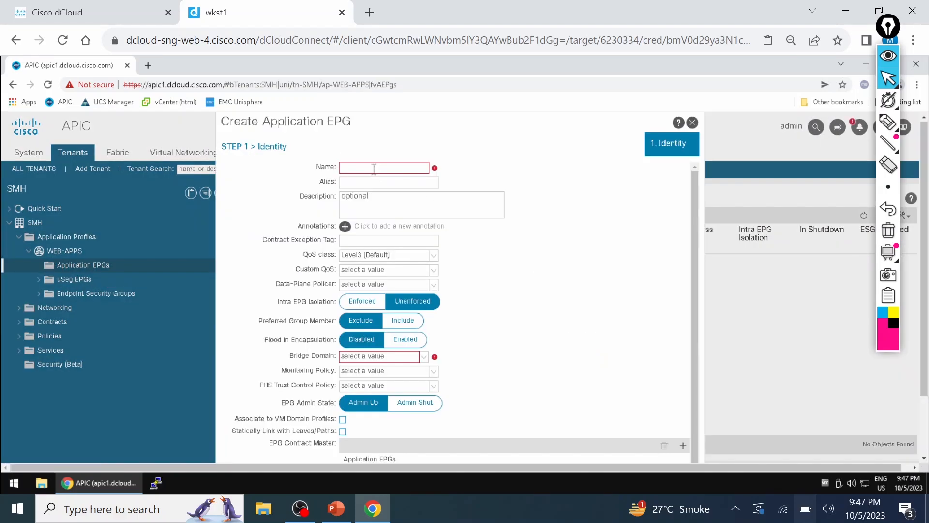
left_click(369, 165)
type("WEB-SERVERS")
left_click(424, 357)
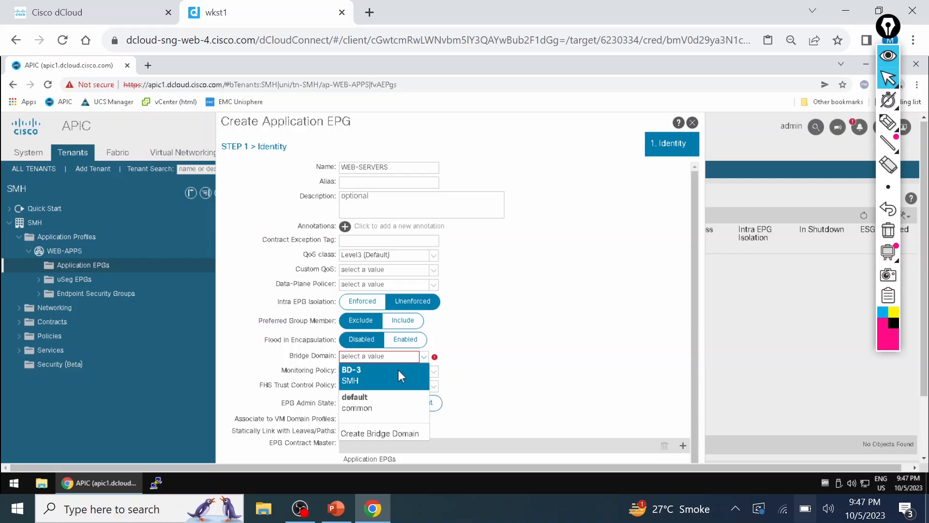
left_click(398, 373)
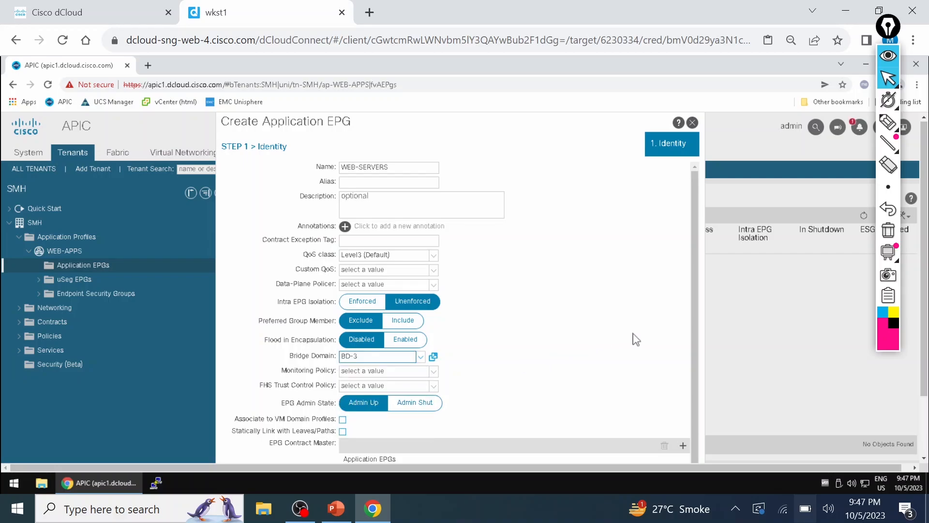
scroll(635, 339, "down", 4)
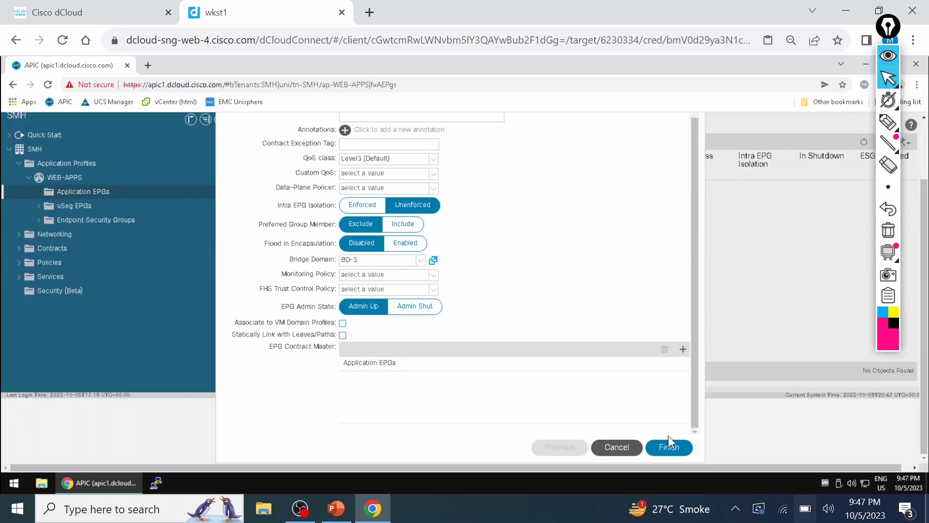
left_click(668, 448)
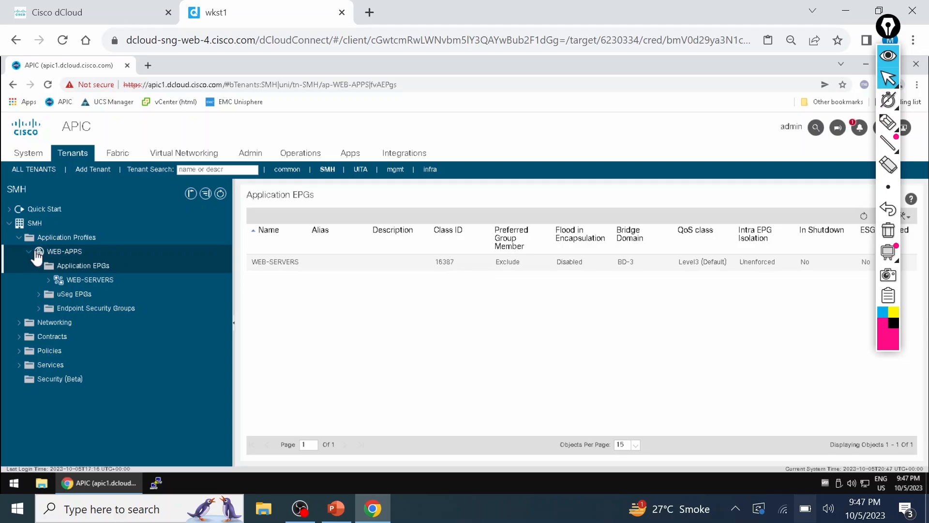
Open the form for deploying a static EPG on a PC, VPC or interface for the WEB-SERVERS EPG.
left_click(49, 280)
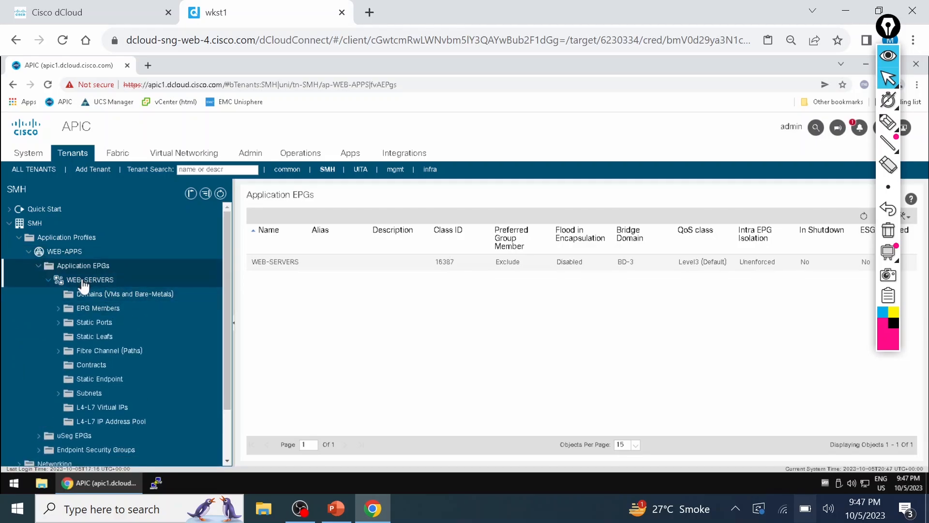
left_click(85, 280)
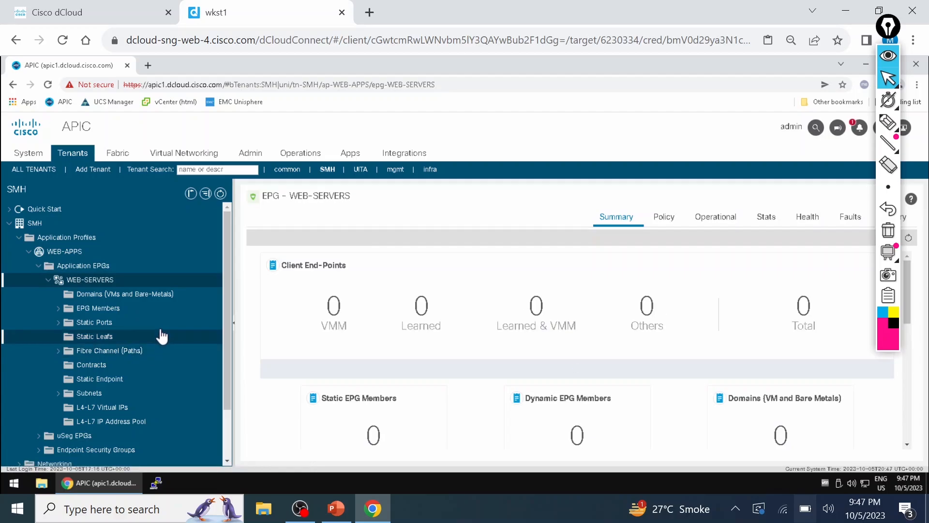
right_click(162, 323)
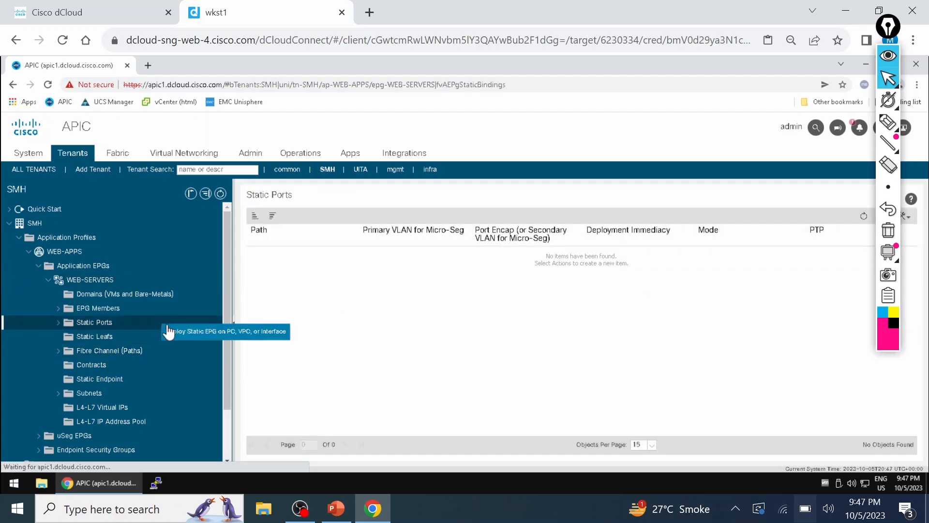
left_click(204, 329)
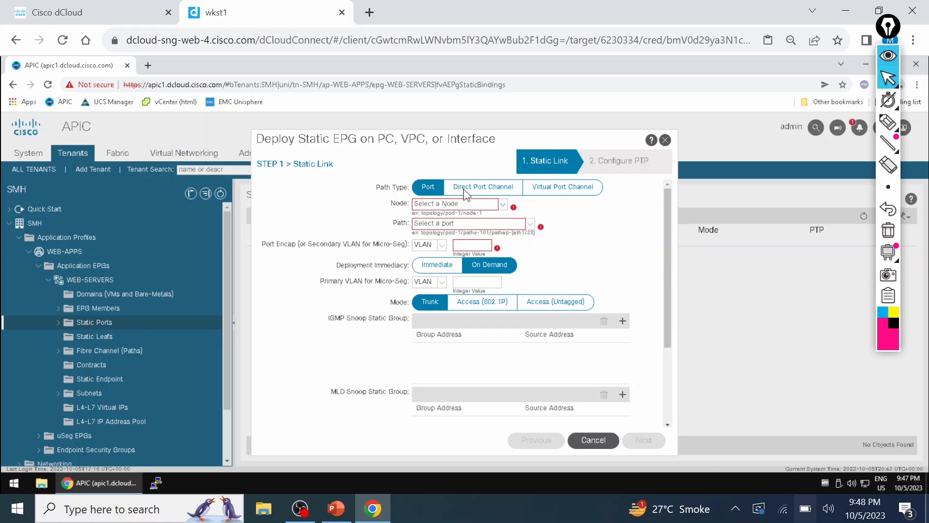
Switch to PowerPoint and examine the SMH server's port link to Leaf-2 on the Physical Topology slide.
left_click(335, 509)
left_click(79, 166)
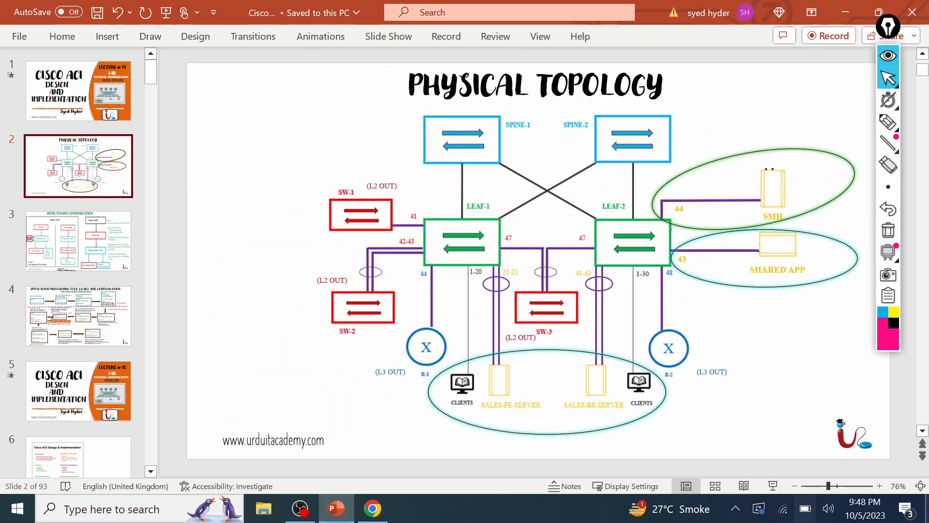
left_click_drag(698, 209, 733, 196)
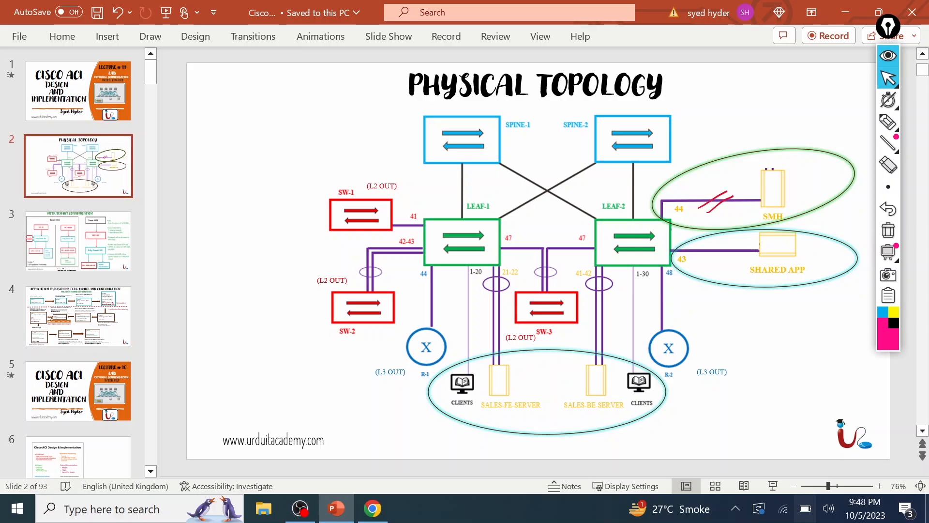
mouse_move(596, 295)
left_mouse_down()
mouse_move(584, 327)
mouse_move(591, 296)
left_mouse_up()
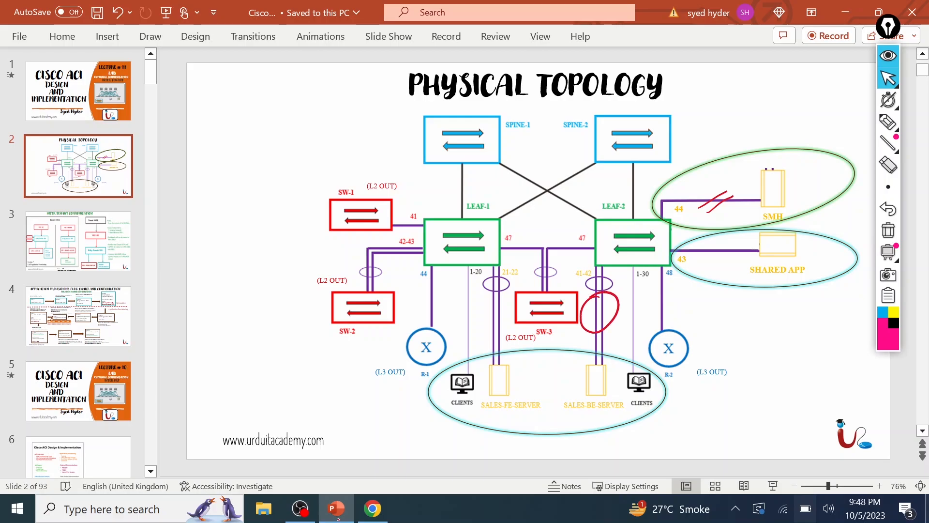
key("ctrl+z")
key("ctrl+z")
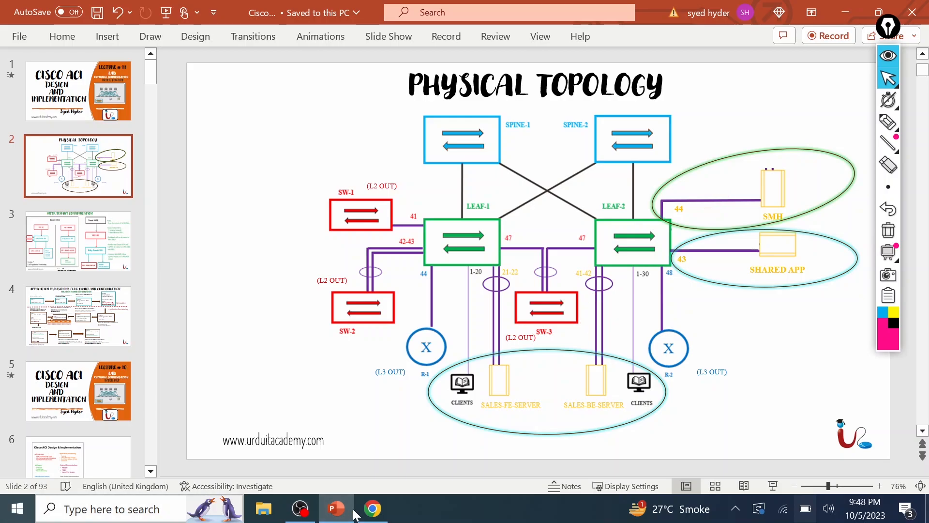
Switch back to the APIC in Chrome and set the static link to path type Port, node Leaf2 (Node-102) and path eth1/44.
left_click(372, 508)
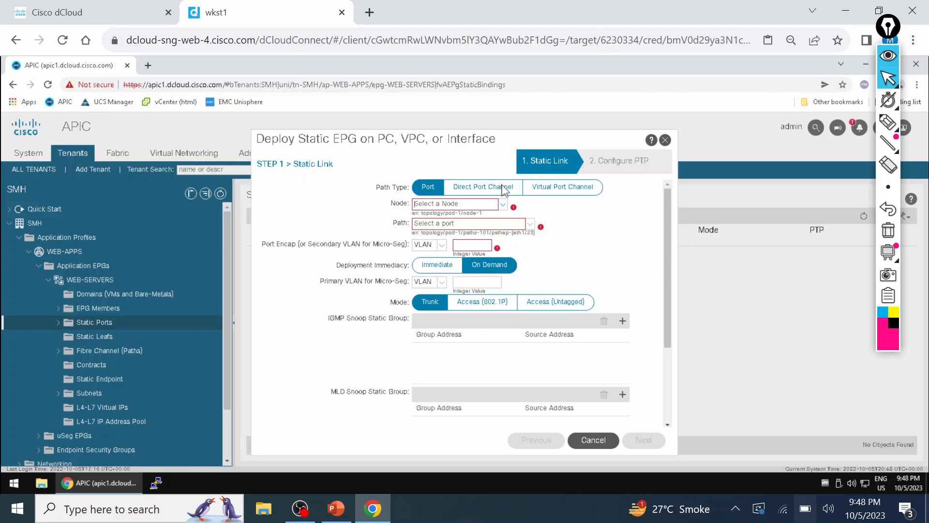
left_click(466, 189)
left_click(428, 188)
left_click(503, 207)
left_click(465, 249)
left_click(507, 226)
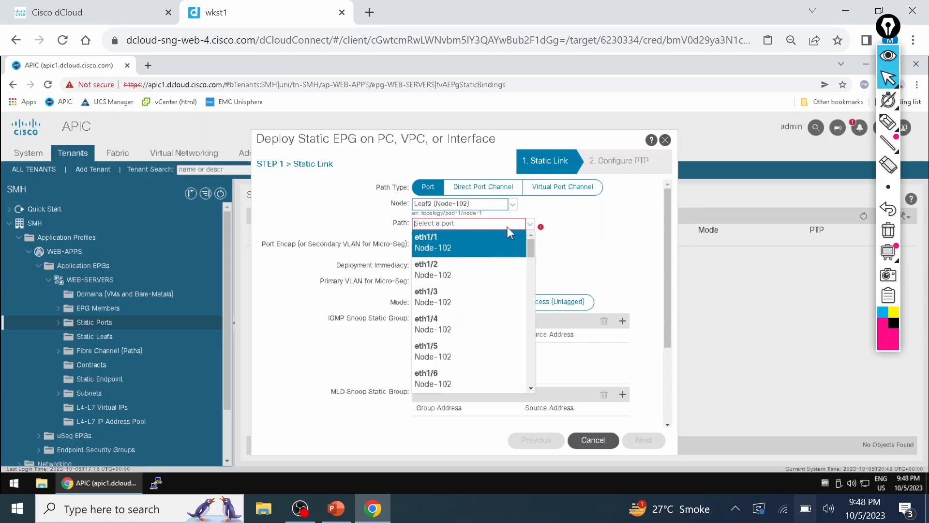
scroll(473, 325, "down", 15)
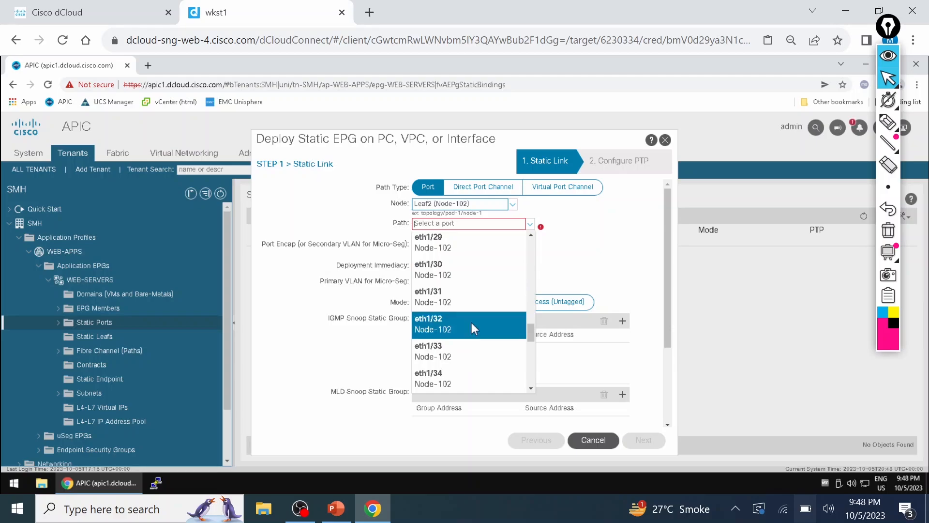
scroll(473, 325, "down", 7)
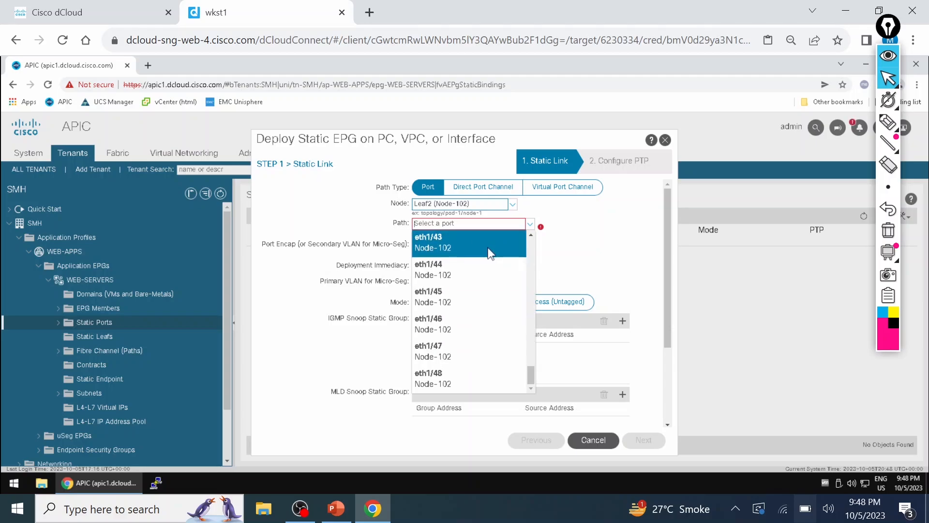
left_click(484, 267)
Switch to PowerPoint and check the VLAN for the WEB-SERVERS port on the application provisioning flow chart slide.
left_click(338, 513)
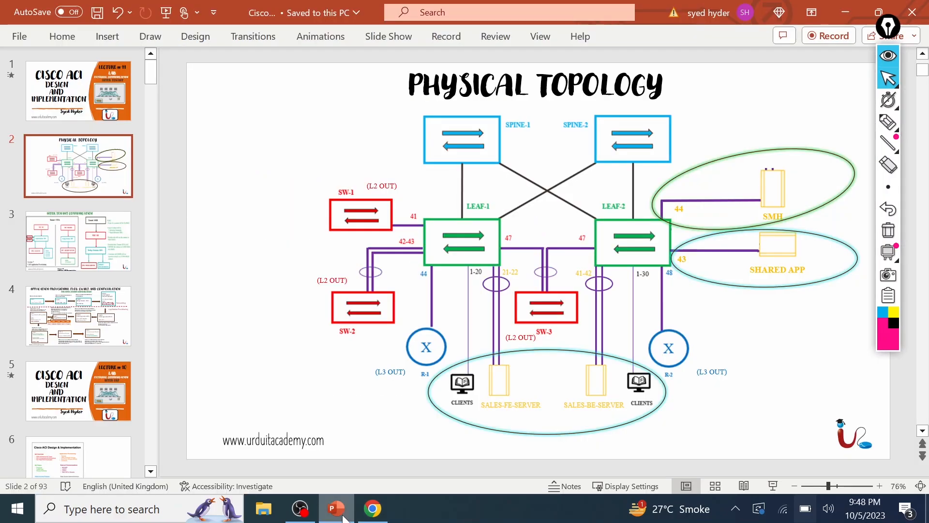
left_click(373, 508)
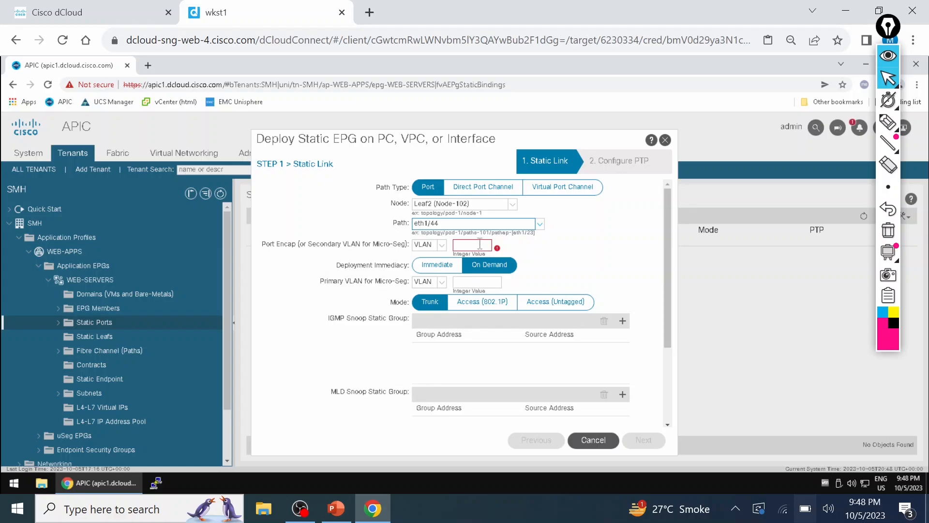
left_click(336, 508)
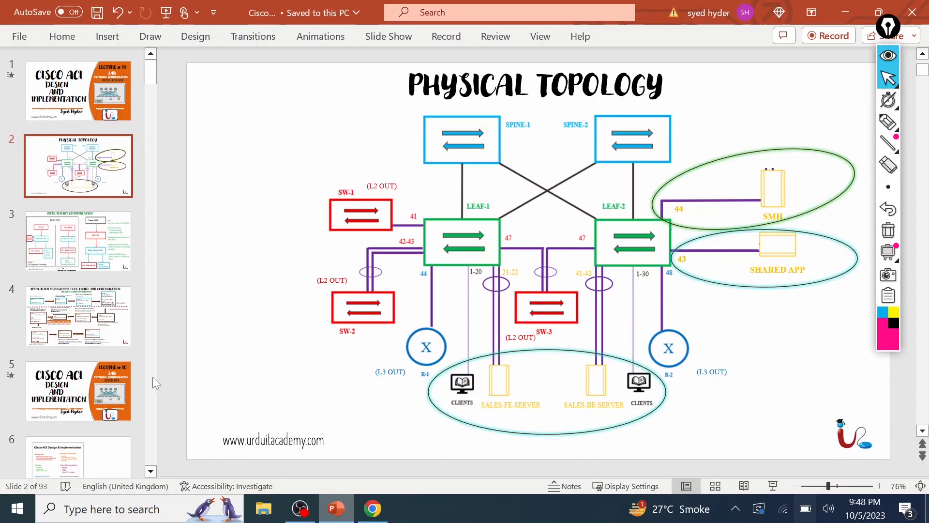
left_click(92, 317)
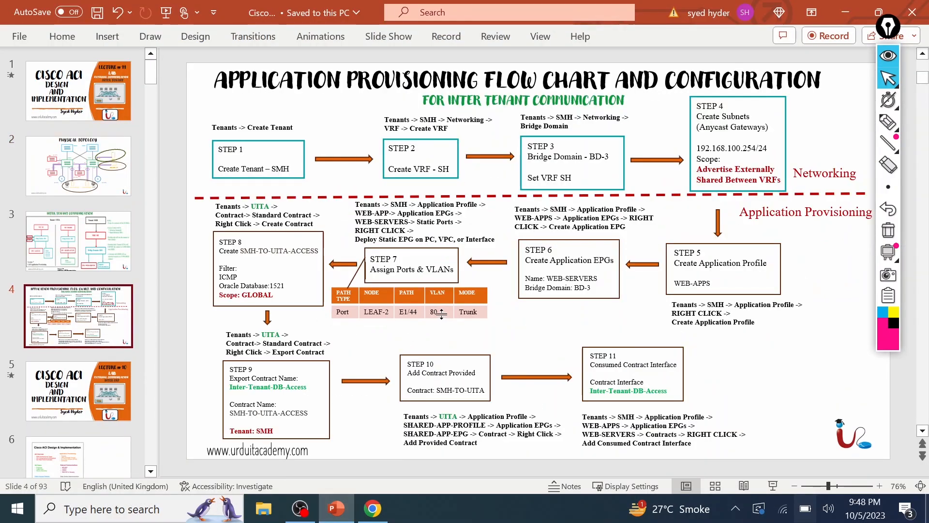
Back in the APIC, set the port encapsulation to VLAN 80 with Immediate deployment and finish deploying the static EPG.
left_click(372, 508)
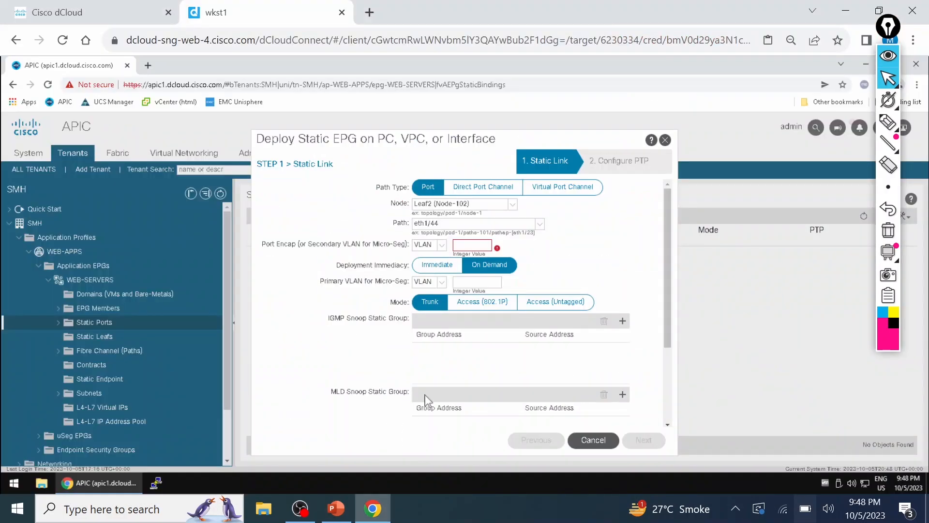
left_click(469, 246)
type("80")
left_click(435, 267)
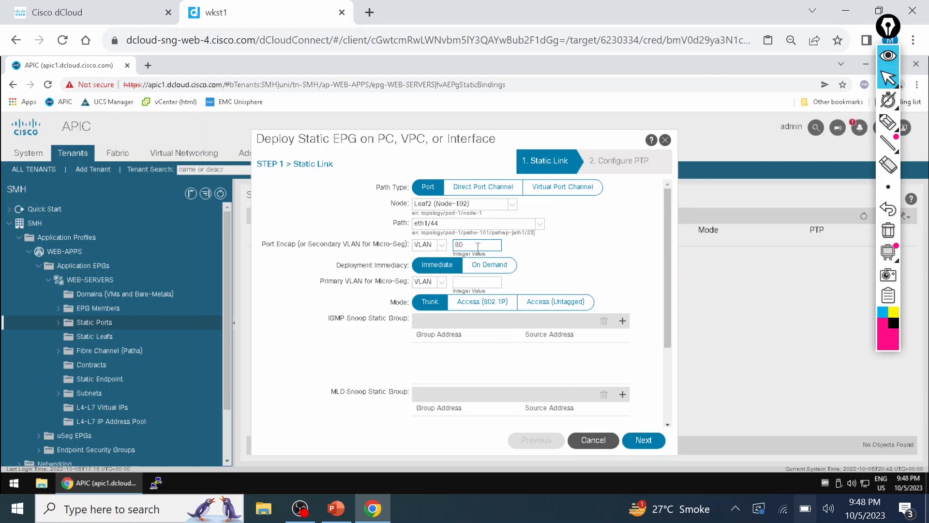
double_click(457, 244)
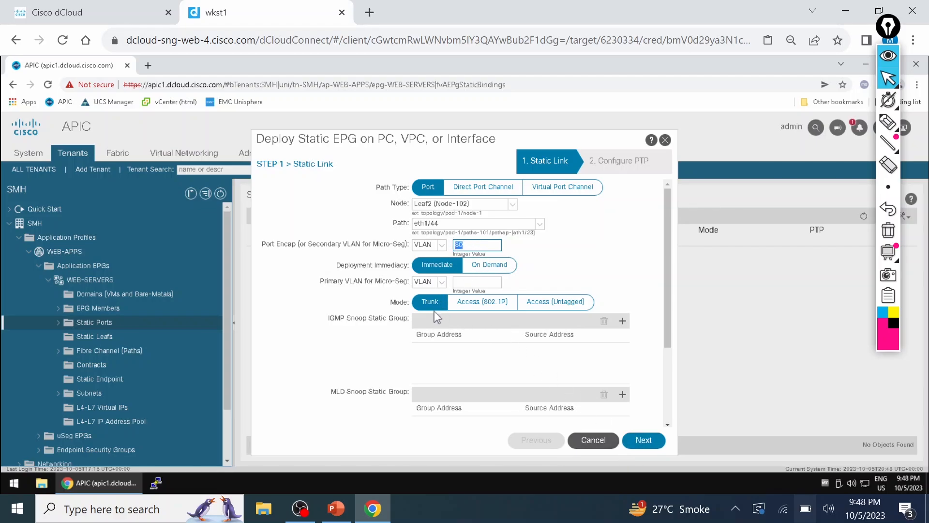
left_click(641, 441)
left_click(641, 440)
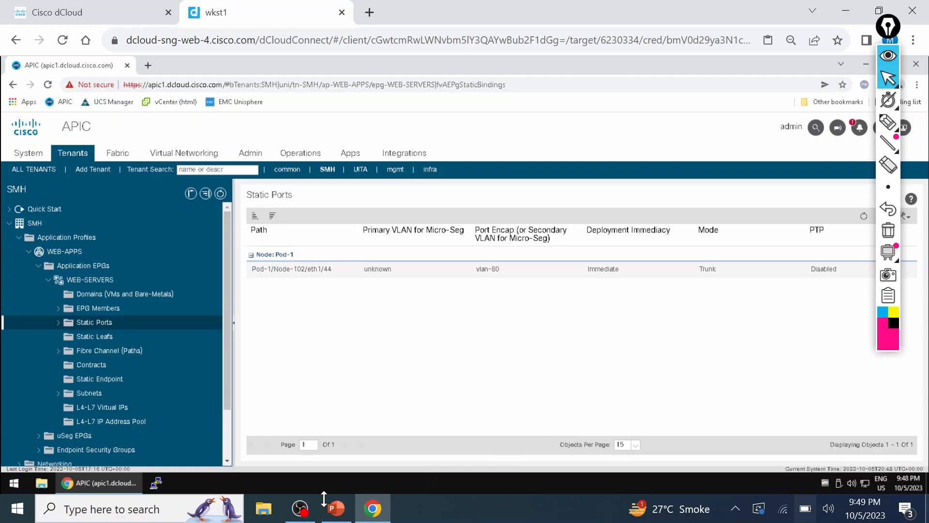
Review the contract steps on the PowerPoint flow chart and view the contract filters of tenant UITA in the APIC.
left_click(330, 514)
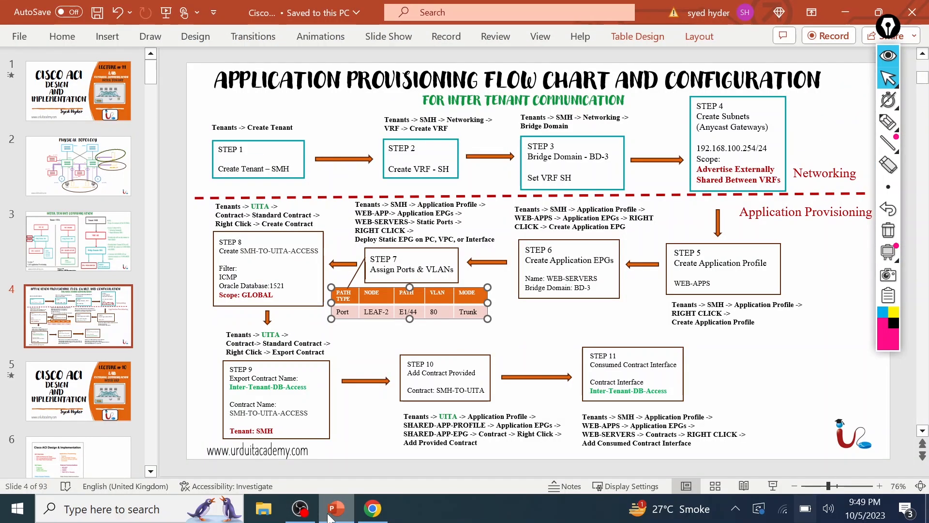
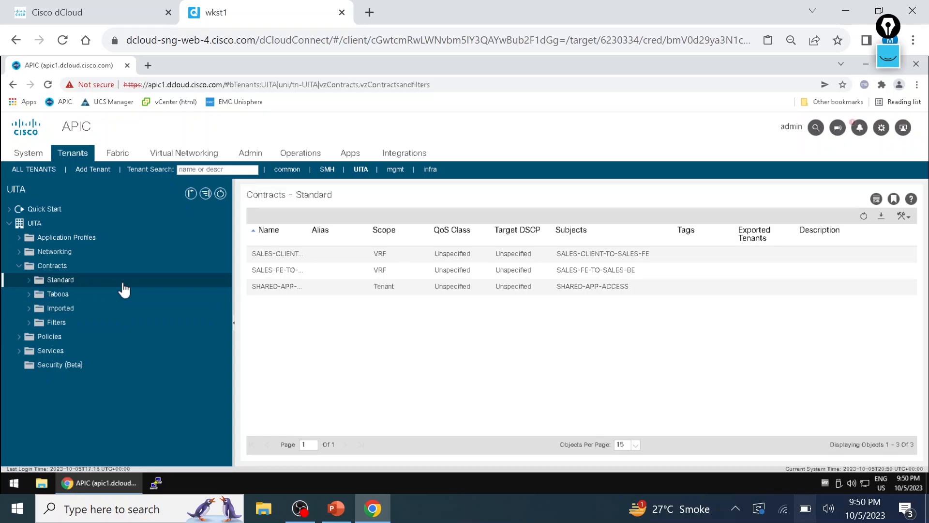
left_click(100, 322)
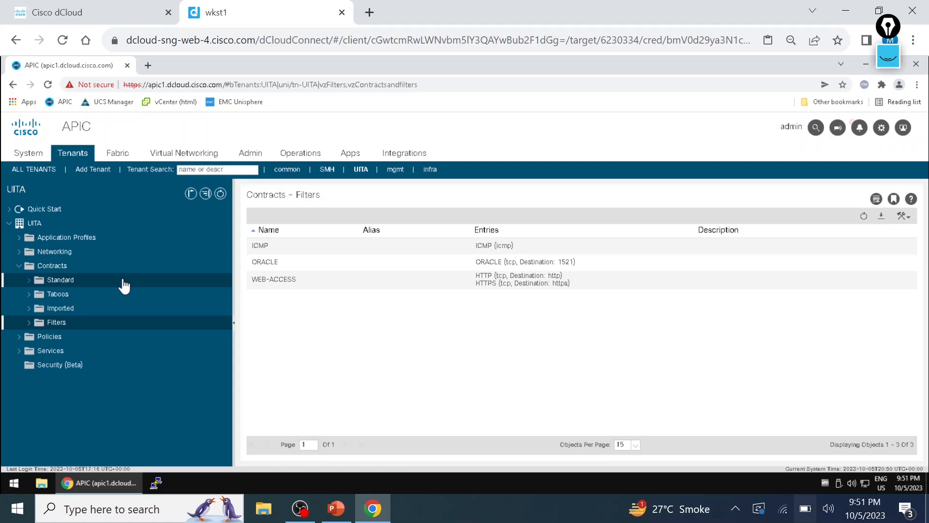
Start a new standard contract in tenant UITA and name it SMH-TO-UITA-ACCESS.
left_click(124, 285)
right_click(145, 281)
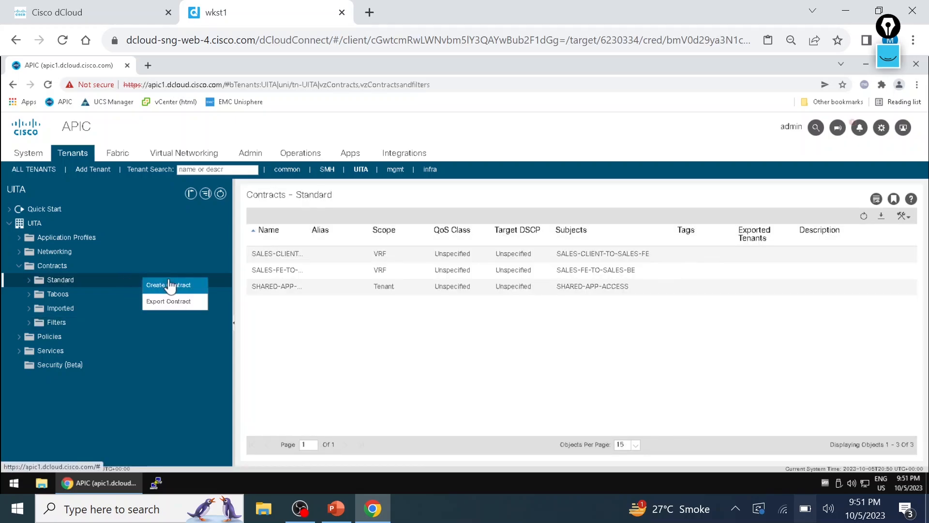
left_click(169, 285)
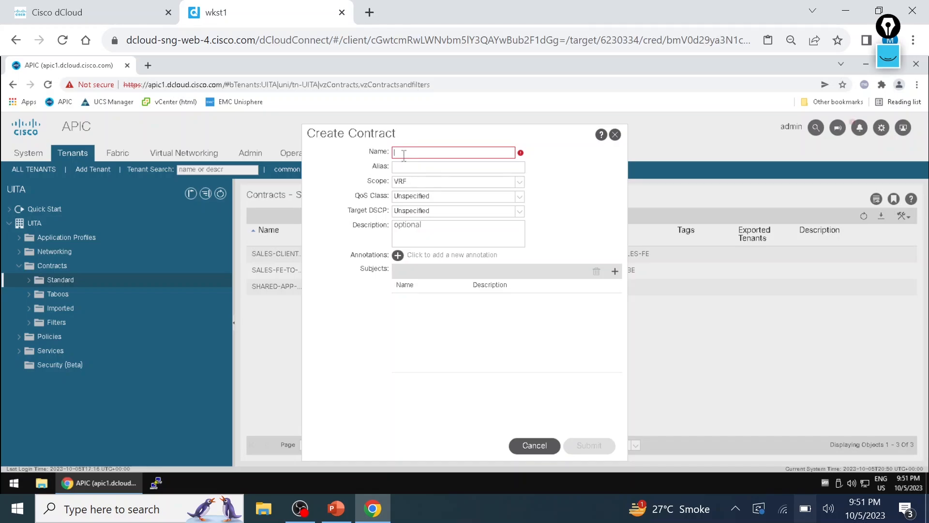
type("SMH-TO")
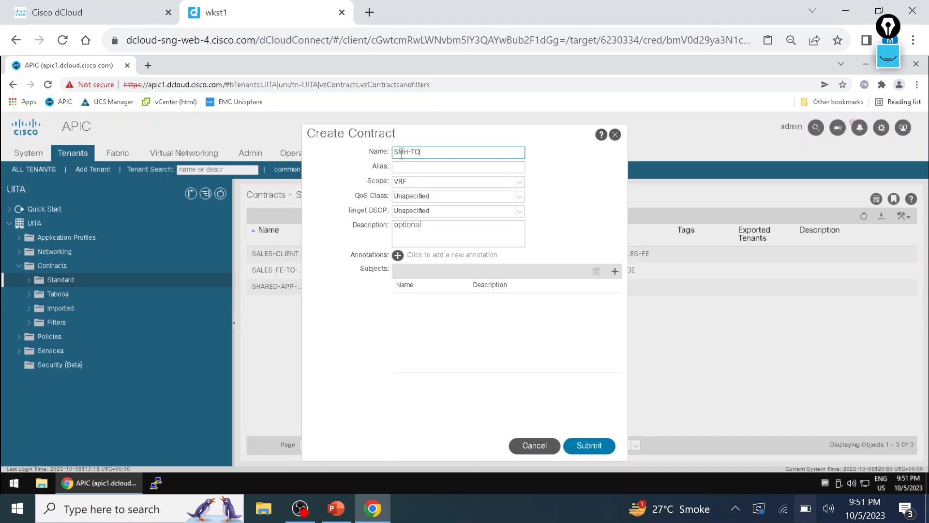
type("-UITA-ACCESS")
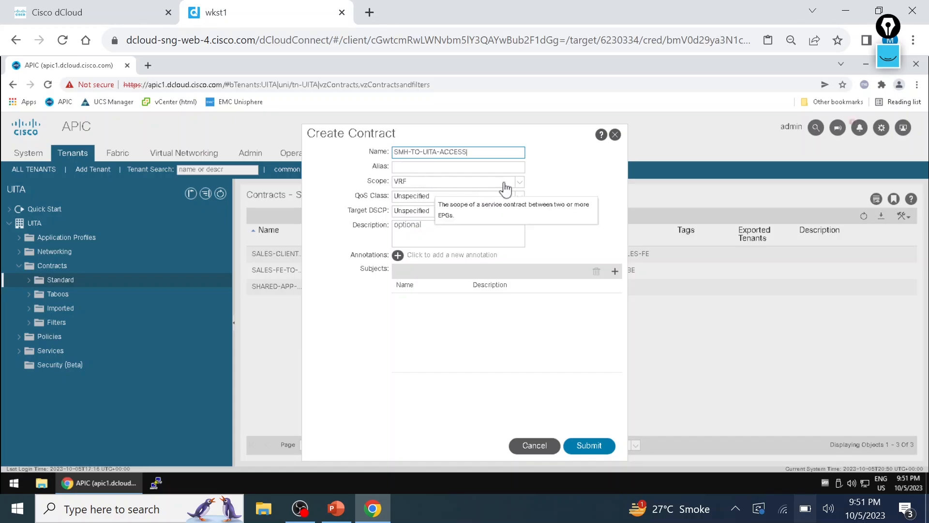
left_click(888, 27)
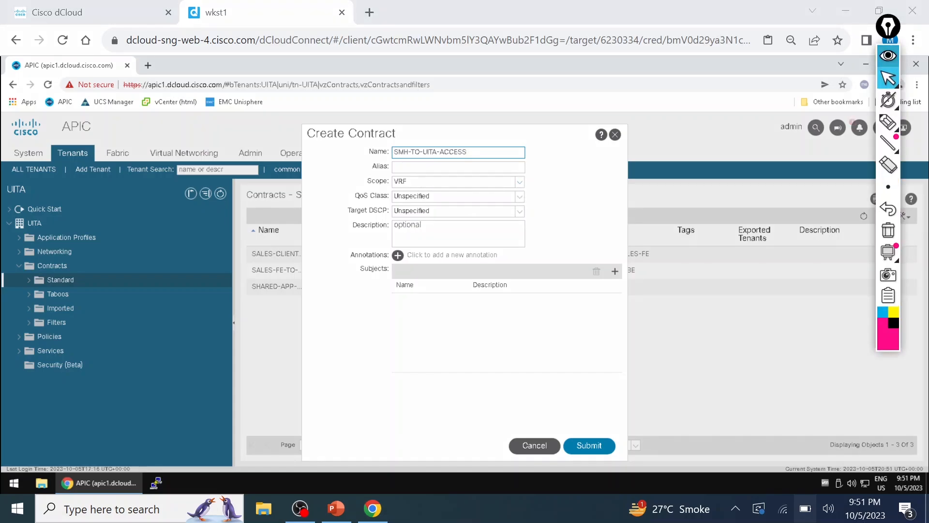
left_click(888, 122)
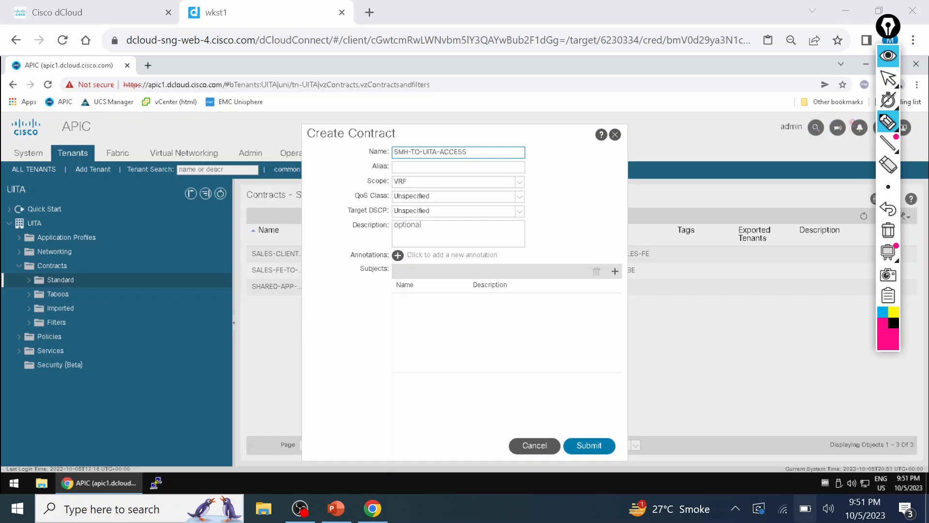
left_click_drag(389, 197, 447, 176)
left_click(888, 230)
left_click(889, 57)
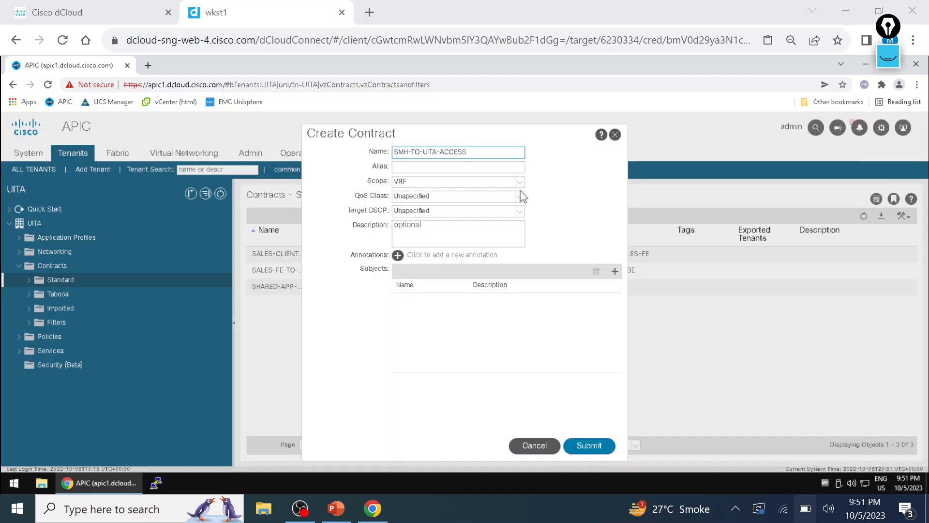
Set the new contract's scope to Global.
left_click(492, 186)
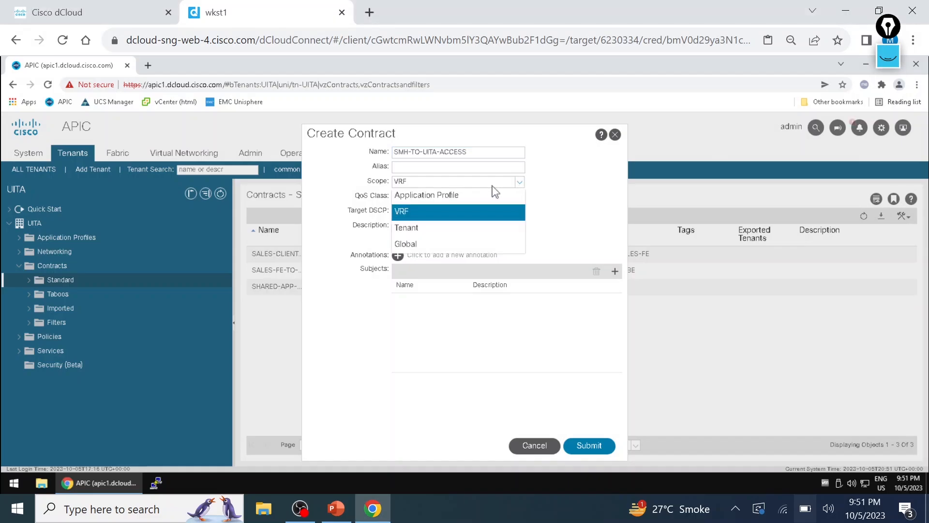
left_click(424, 228)
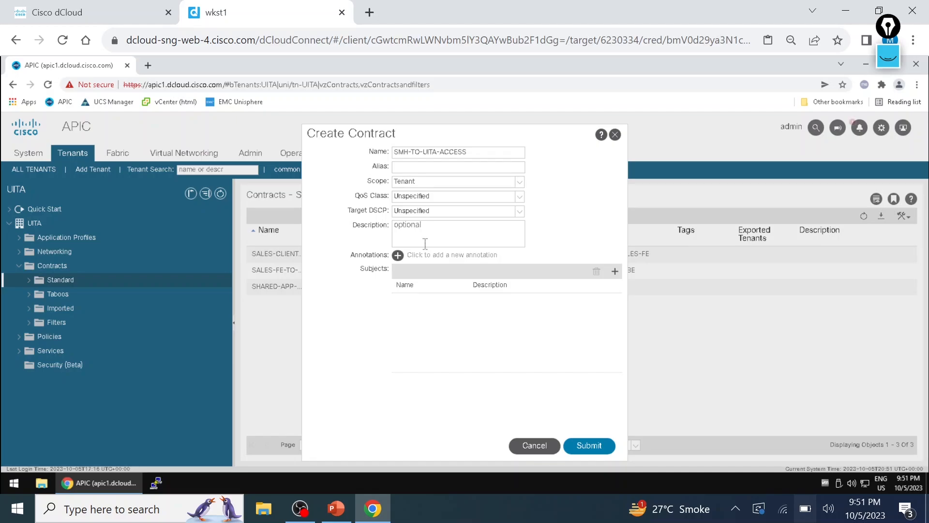
left_click(508, 183)
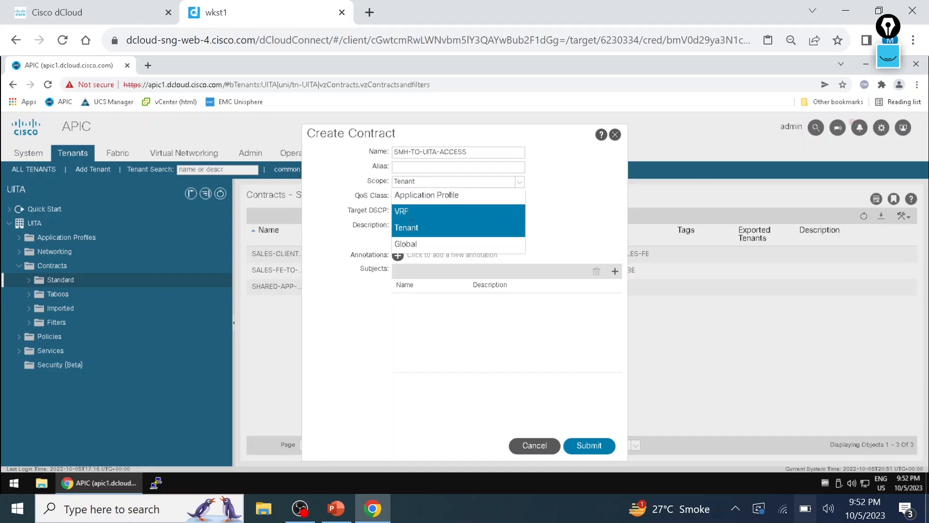
left_click(416, 245)
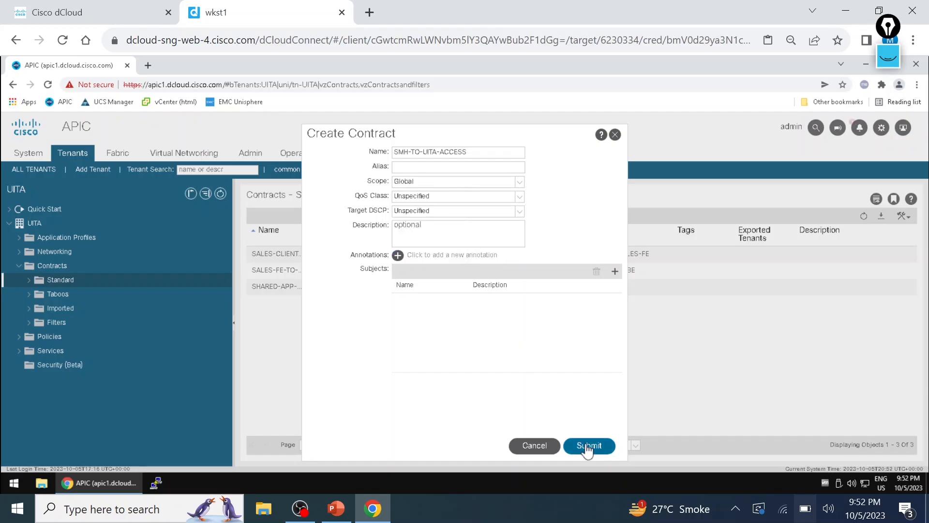
Add a subject named SMH-TO-UITA-ACCESS to the contract.
left_click(615, 271)
left_click(390, 168)
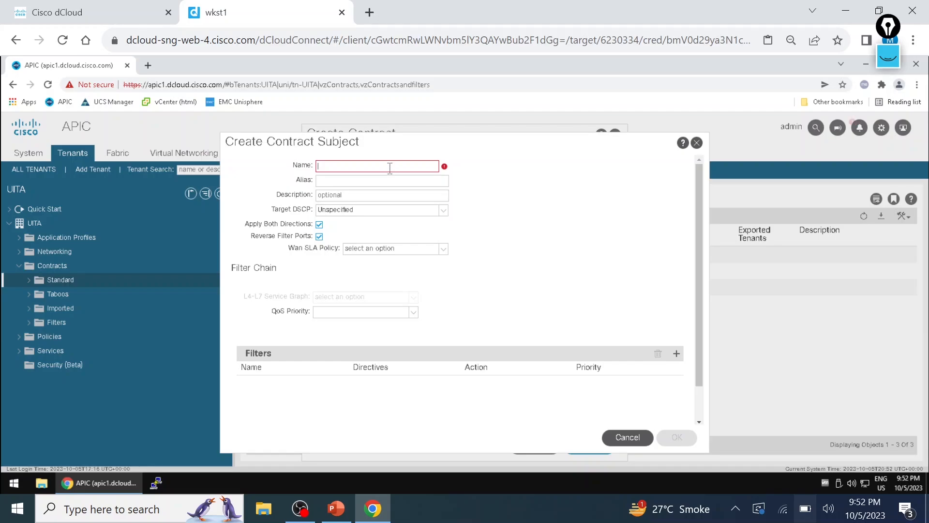
type("SMH-")
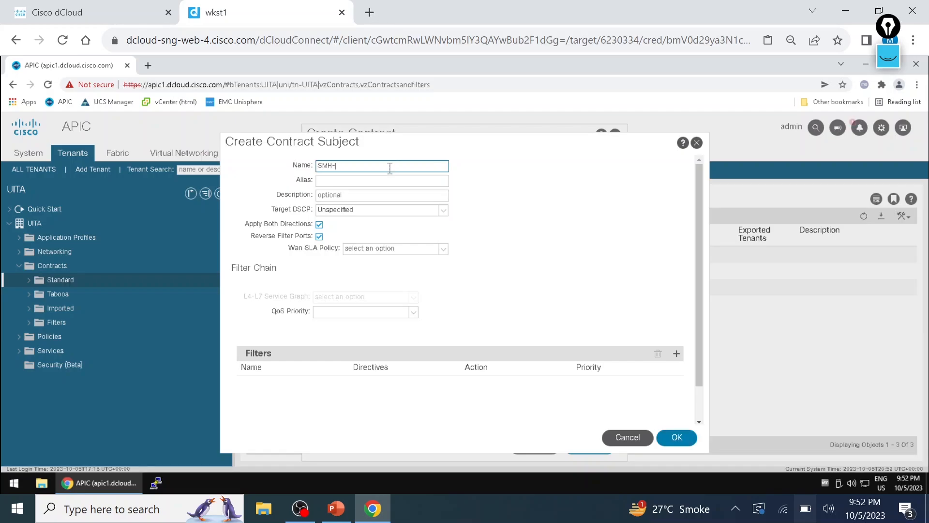
type("TO-UITA-ACCESS")
Add tenant UITA's ICMP filter with the Permit action to the contract subject.
left_click(676, 353)
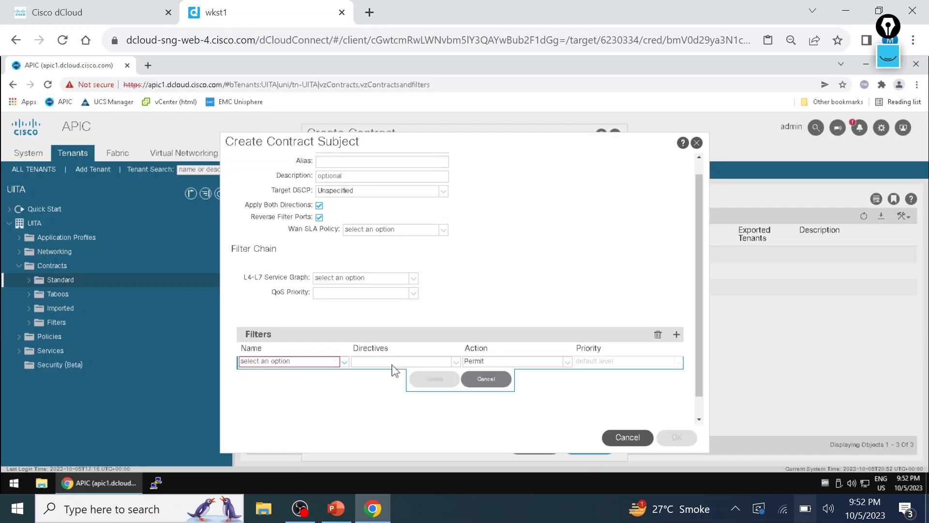
left_click(344, 362)
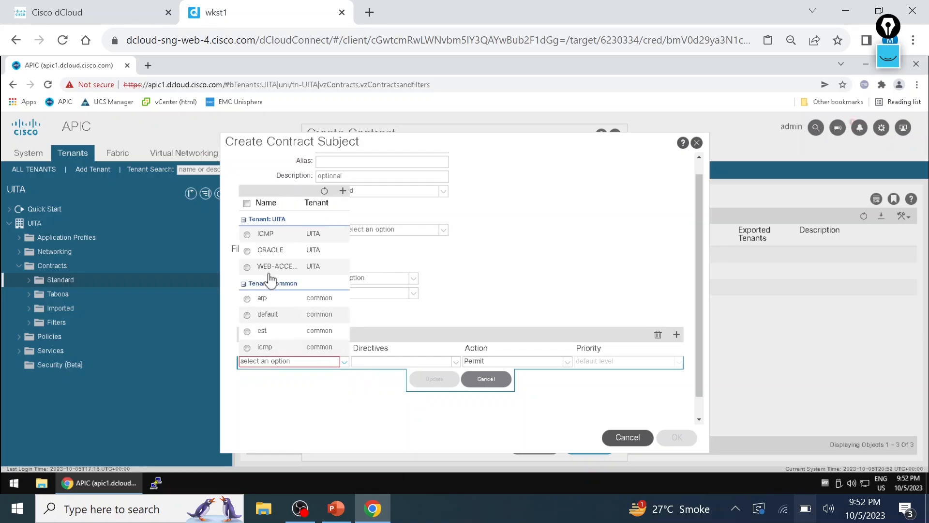
left_click(247, 235)
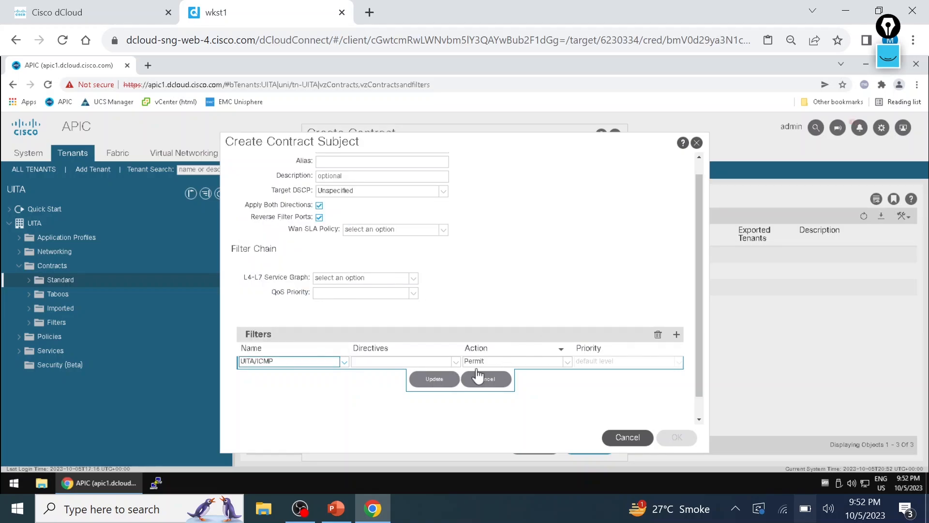
left_click(444, 380)
Add tenant UITA's ORACLE filter with the Permit action to the subject and submit the contract.
left_click(676, 335)
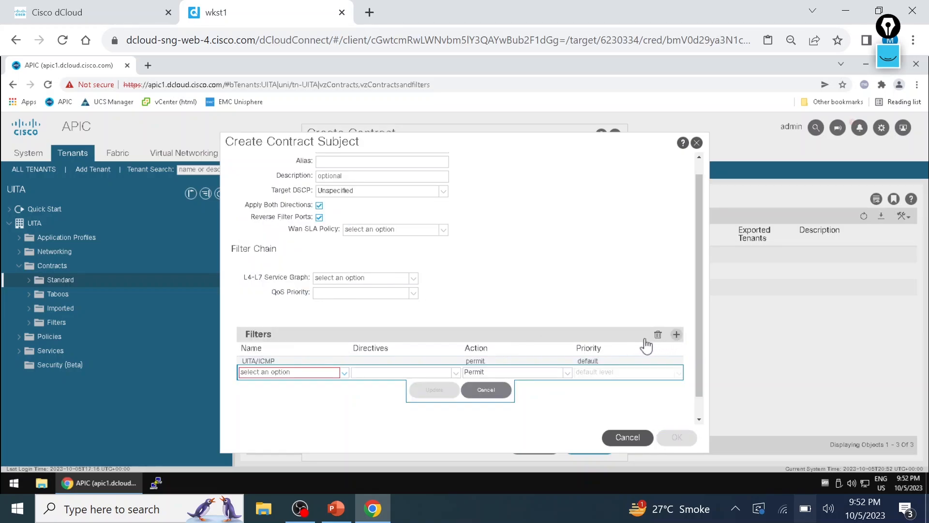
left_click(343, 375)
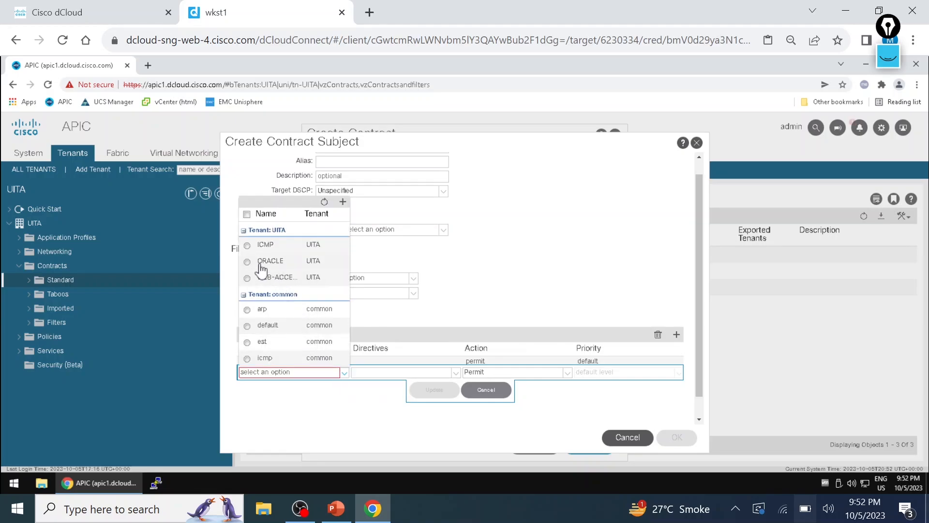
left_click(270, 261)
left_click(439, 392)
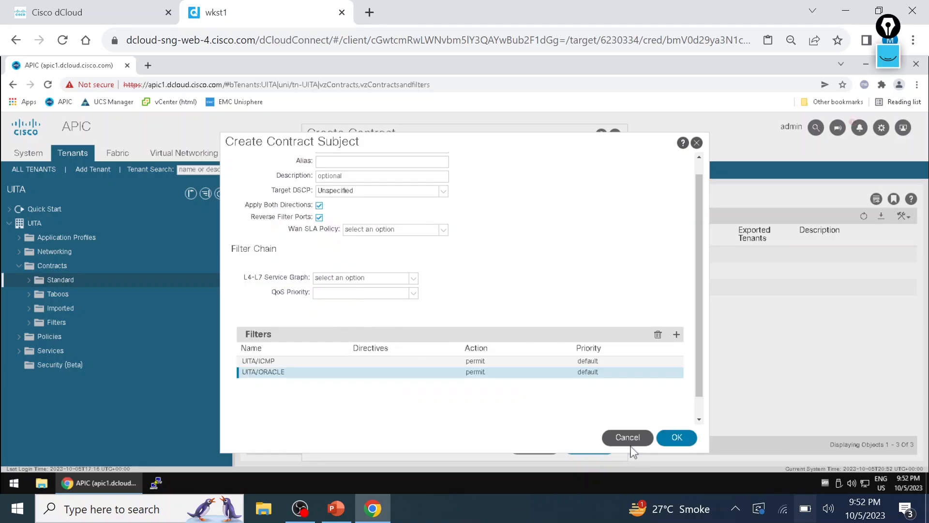
left_click(675, 438)
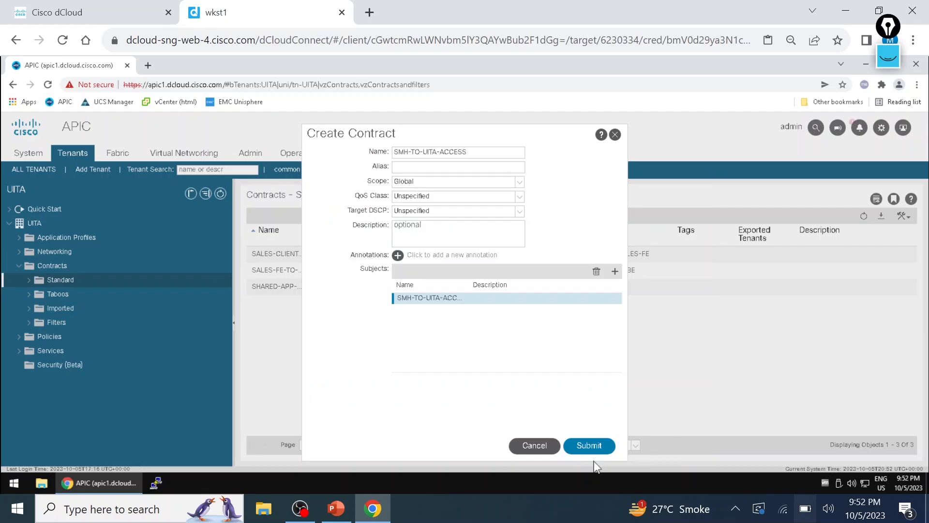
left_click(591, 446)
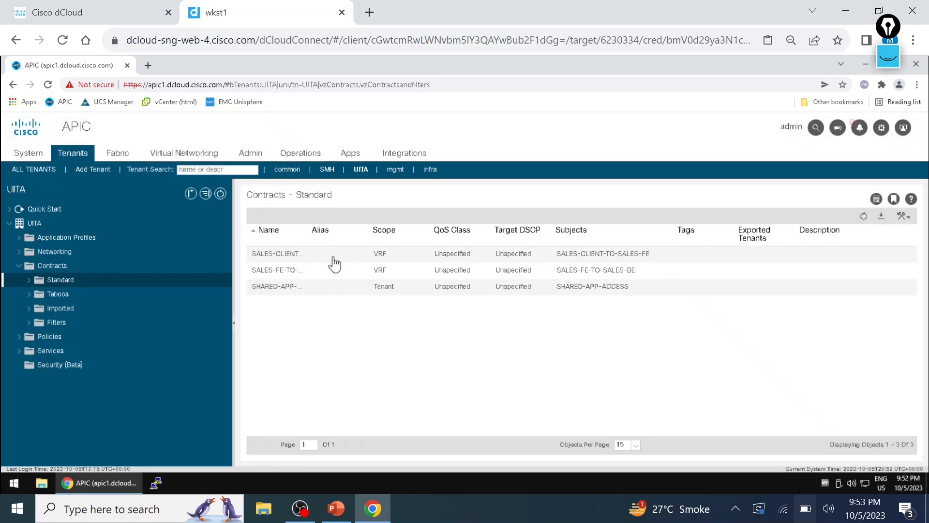
left_click_drag(310, 229, 399, 236)
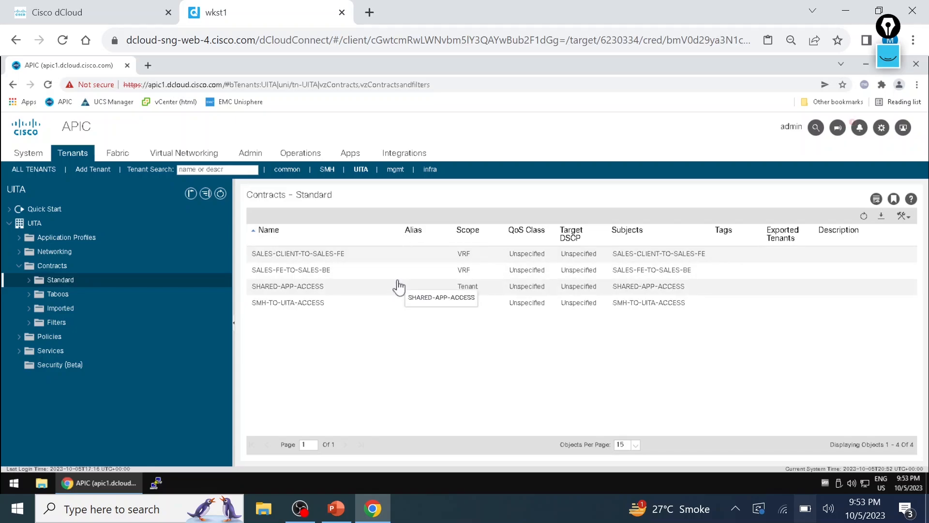
Mark up the standard contracts list with handwritten pen notes and clear the annotations.
left_click(888, 56)
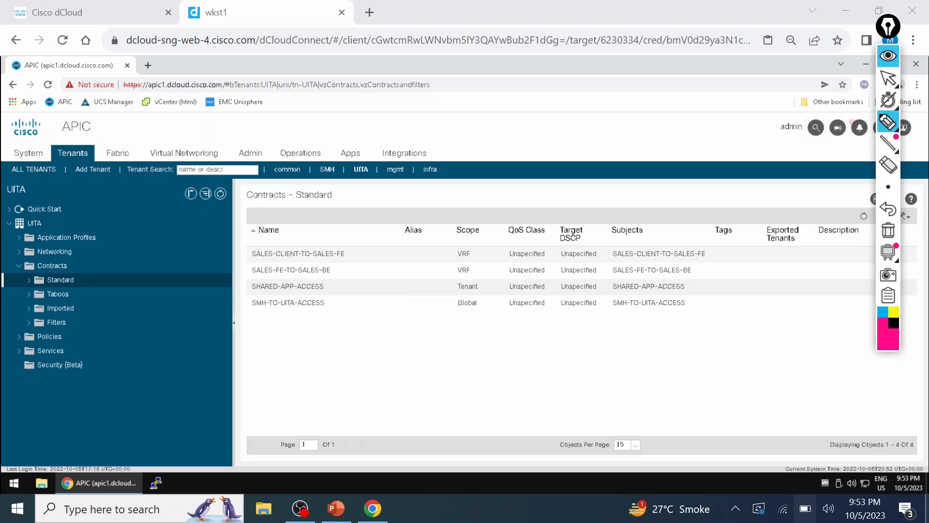
left_click_drag(333, 287, 351, 281)
mouse_move(350, 243)
left_mouse_down()
mouse_move(367, 270)
mouse_move(346, 278)
left_mouse_up()
mouse_move(377, 290)
left_mouse_down()
mouse_move(386, 264)
mouse_move(400, 256)
left_mouse_up()
mouse_move(296, 314)
left_mouse_down()
mouse_move(303, 371)
mouse_move(313, 372)
left_mouse_up()
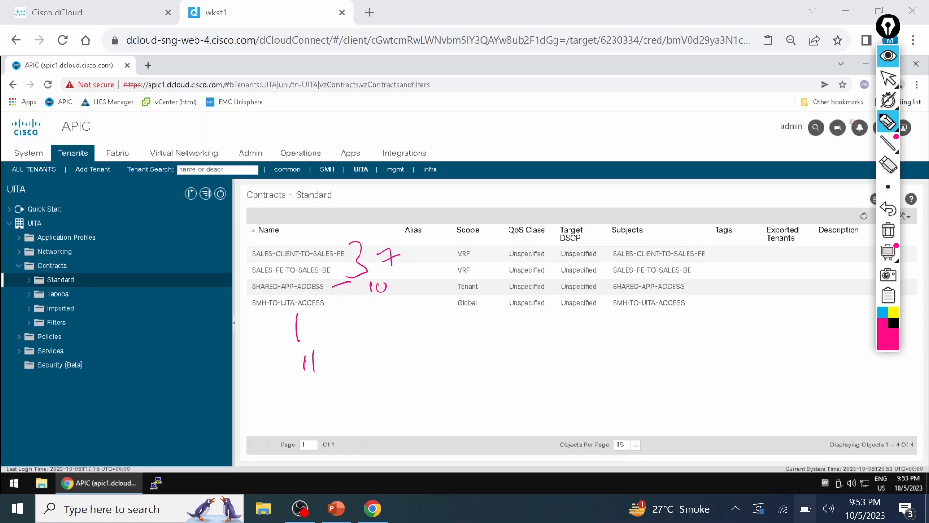
left_click(887, 230)
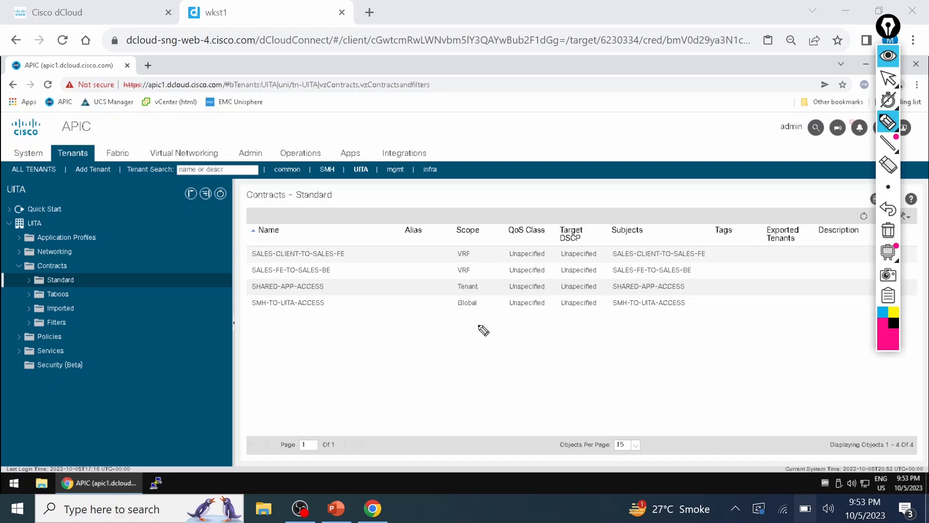
left_click(895, 78)
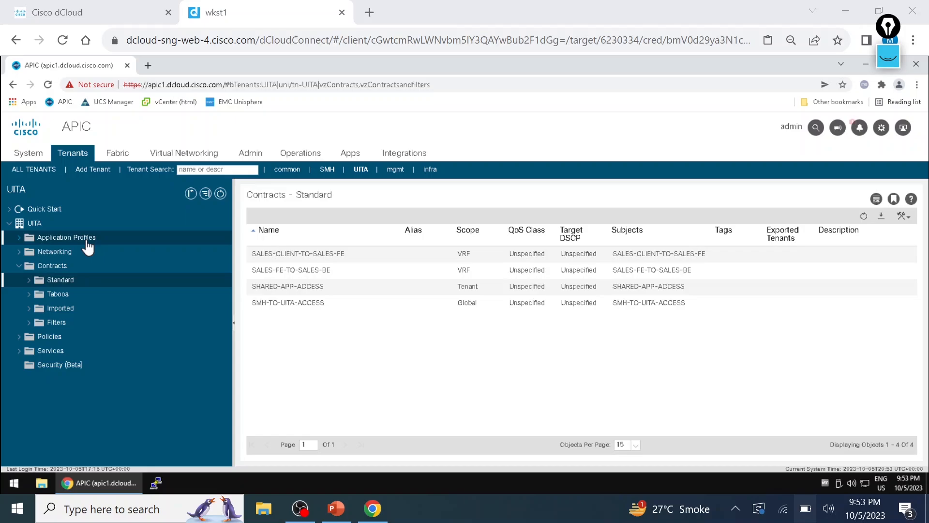
Add SMH-TO-UITA-ACCESS as a provided contract on the SHARED_APP-EPG of UITA's SHARED-APP-PROFILE.
left_click(20, 237)
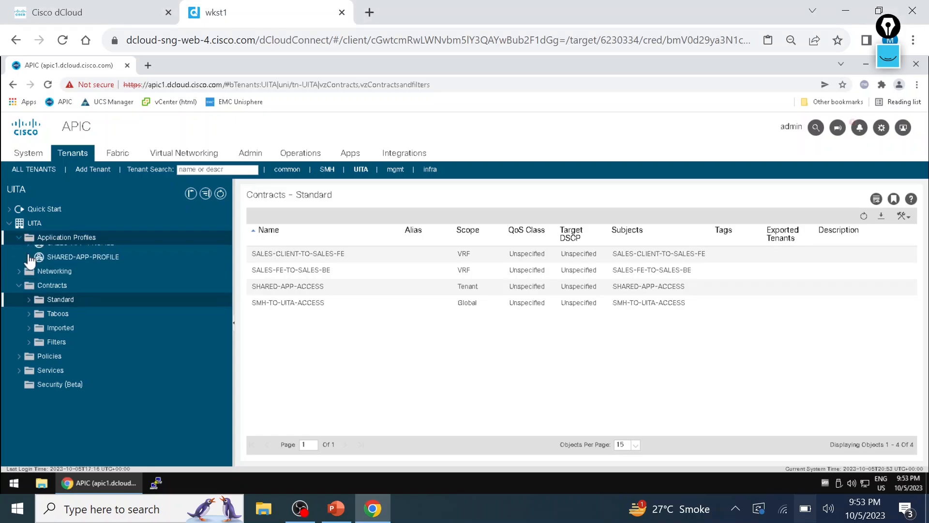
left_click(29, 265)
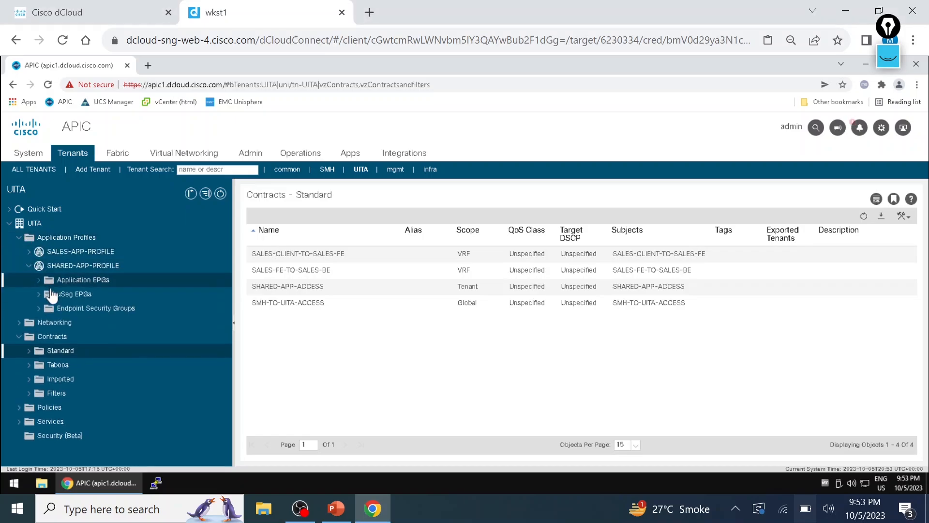
left_click(39, 279)
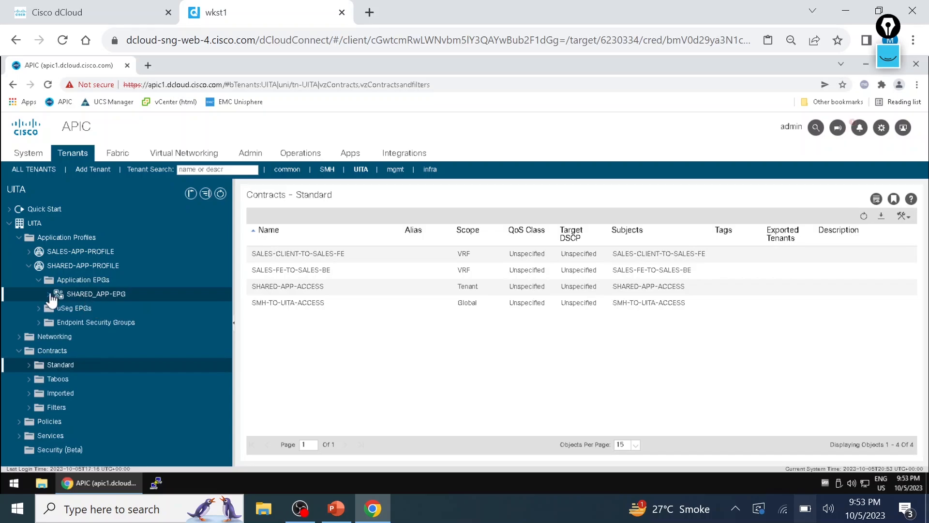
left_click(49, 294)
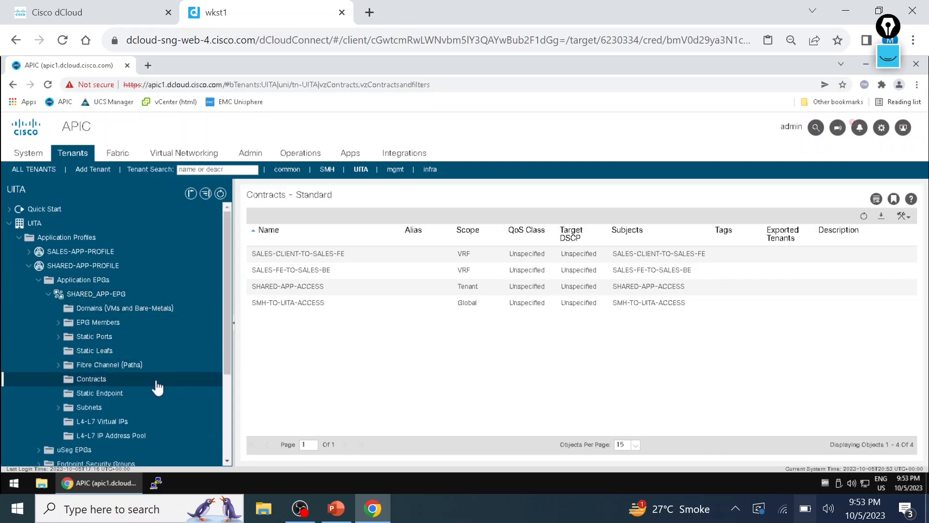
right_click(176, 380)
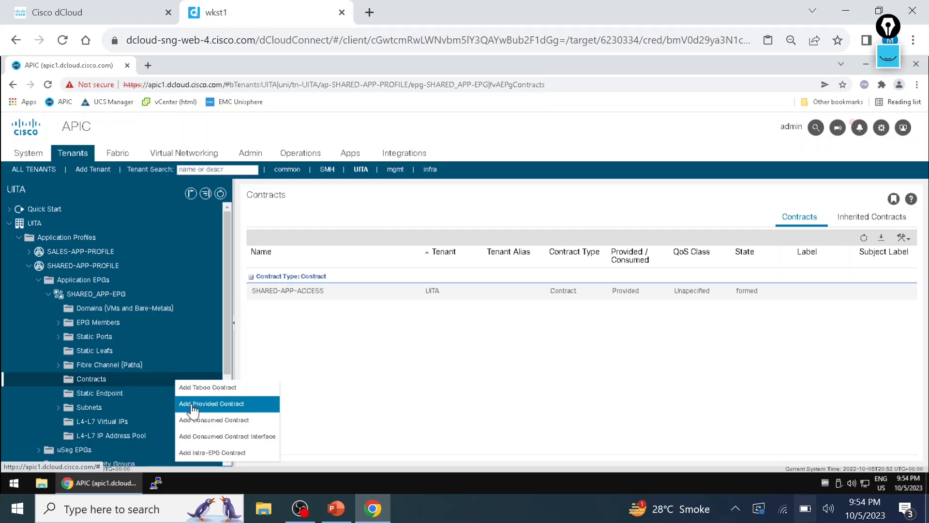
left_click(222, 407)
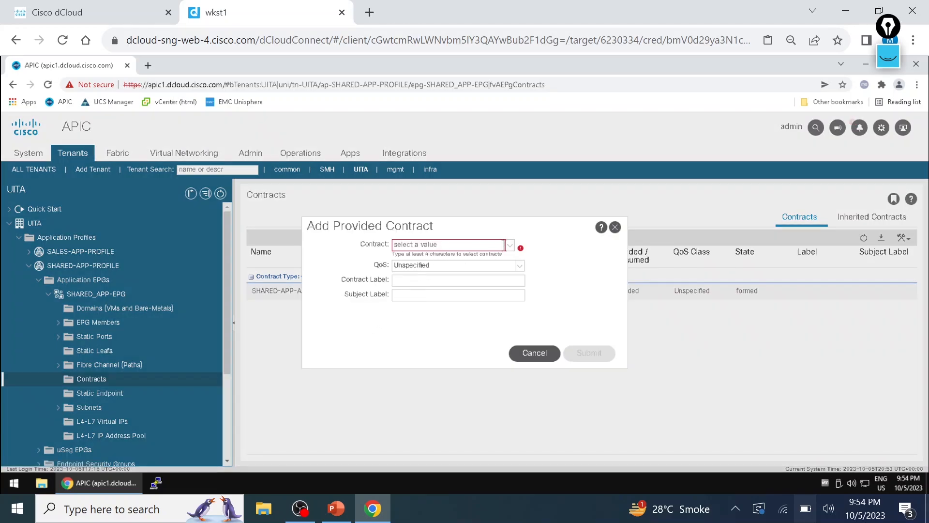
left_click(510, 245)
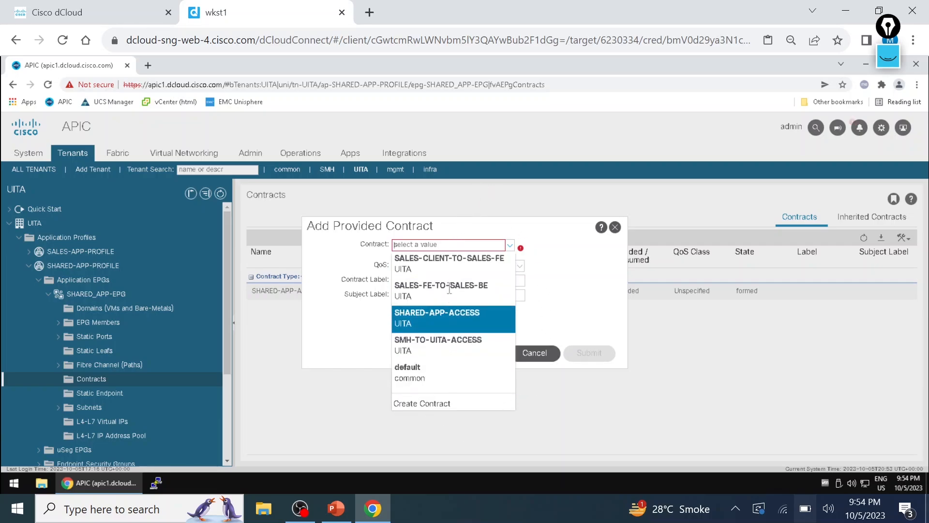
left_click(457, 346)
left_click(589, 353)
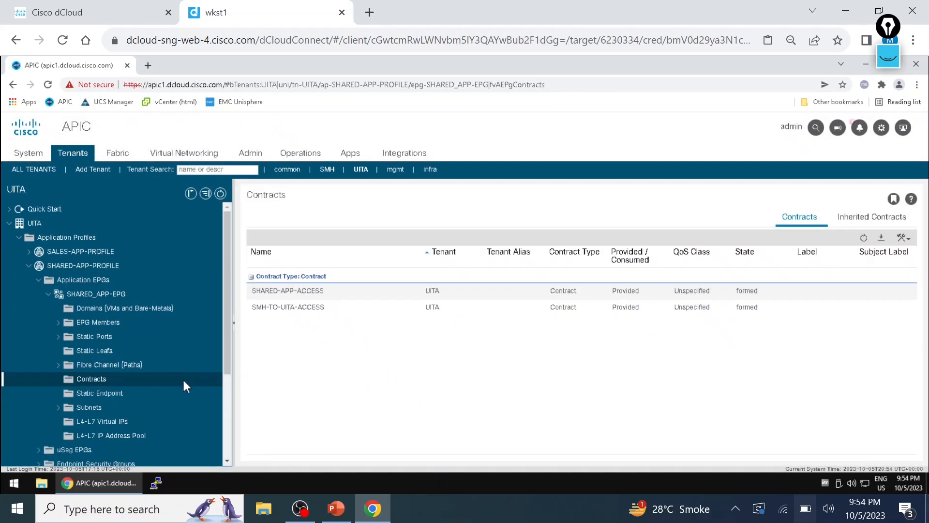
Start an export of UITA's standard contract SMH-TO-UITA-ACCESS and name it INTER-TENANT-DB-ACCESS.
left_click(34, 266)
left_click(29, 265)
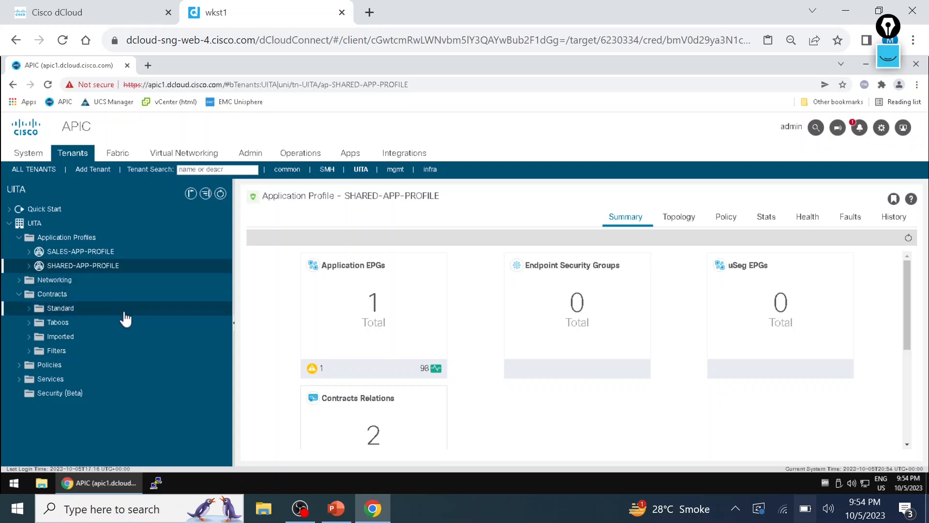
left_click(56, 310)
left_click(29, 308)
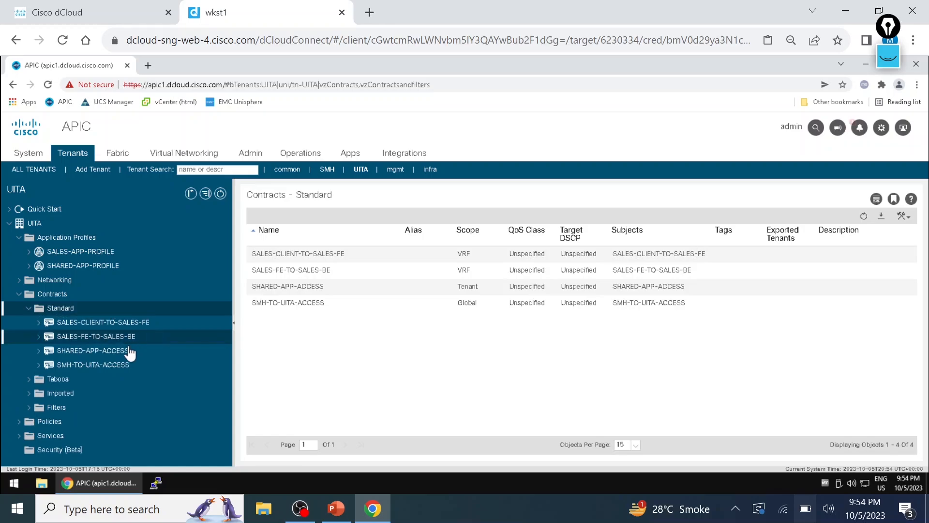
left_click(163, 370)
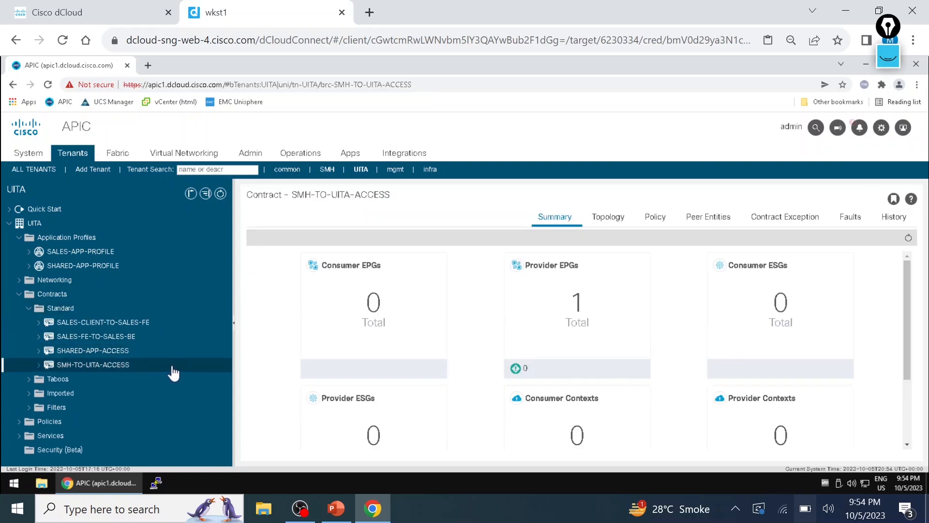
right_click(170, 370)
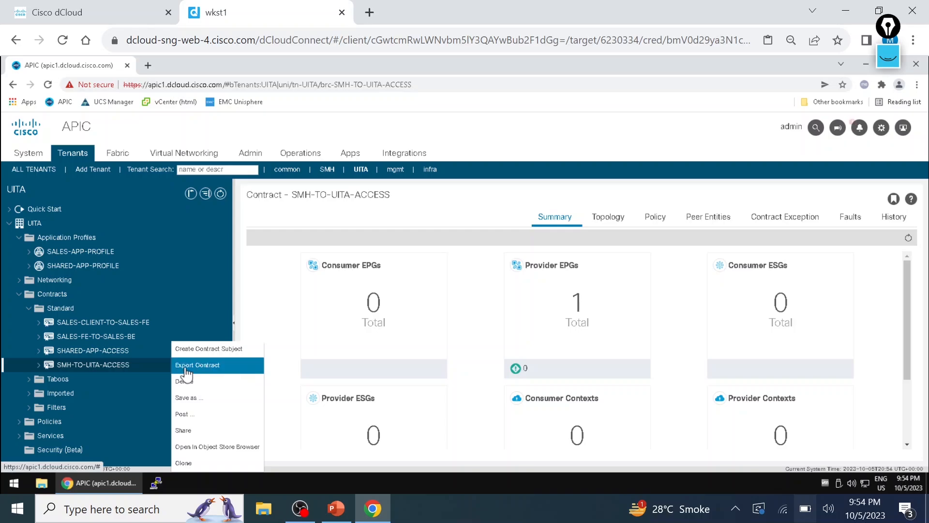
left_click(186, 366)
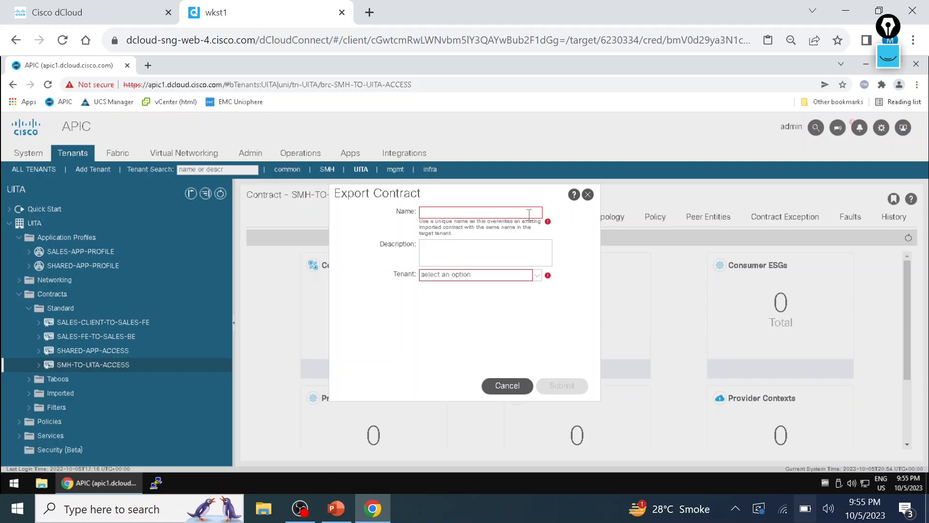
type("INTER_")
type("TENANT")
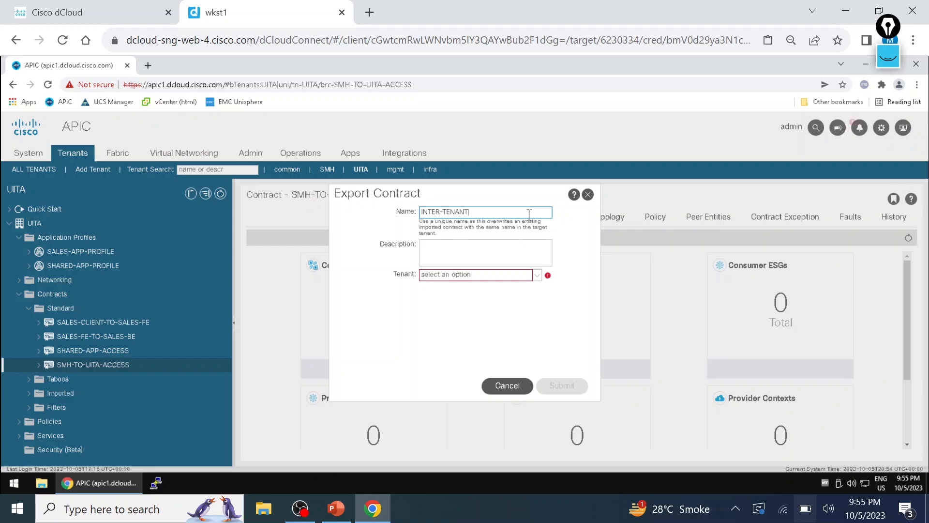
type("-DB-ACCESS")
Set the contract export's target tenant to SMH and submit it.
left_click(537, 276)
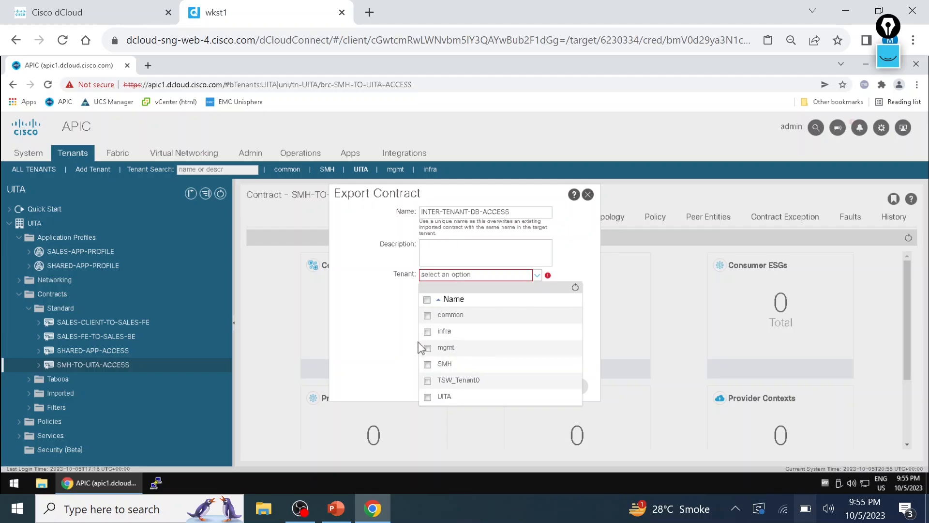
left_click(428, 367)
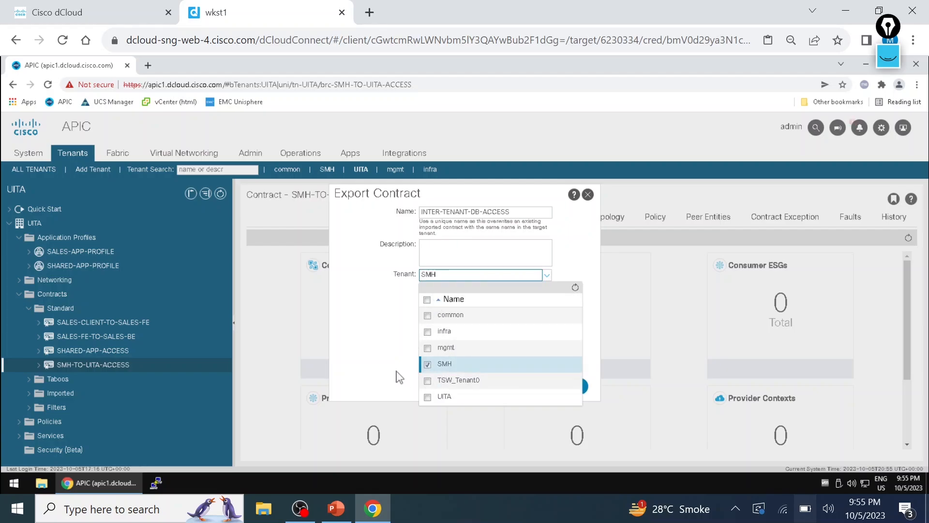
left_click(396, 372)
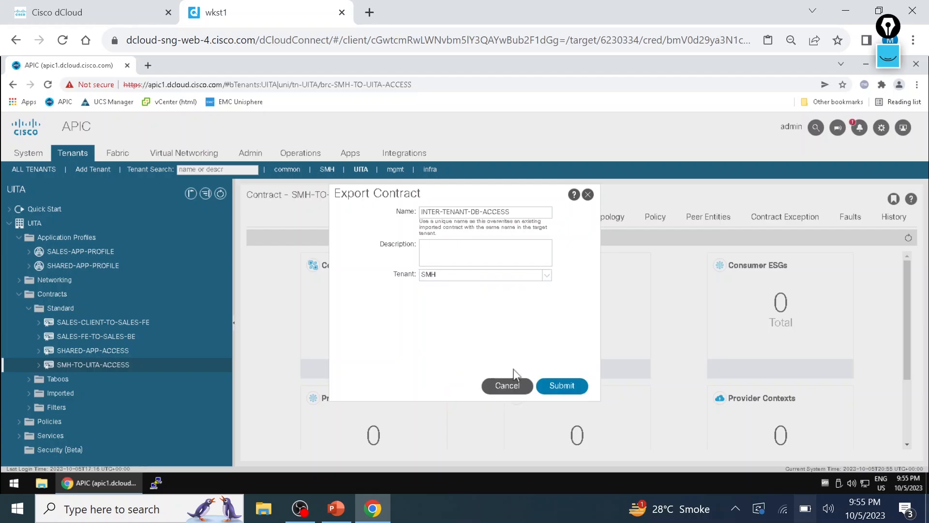
left_click(551, 382)
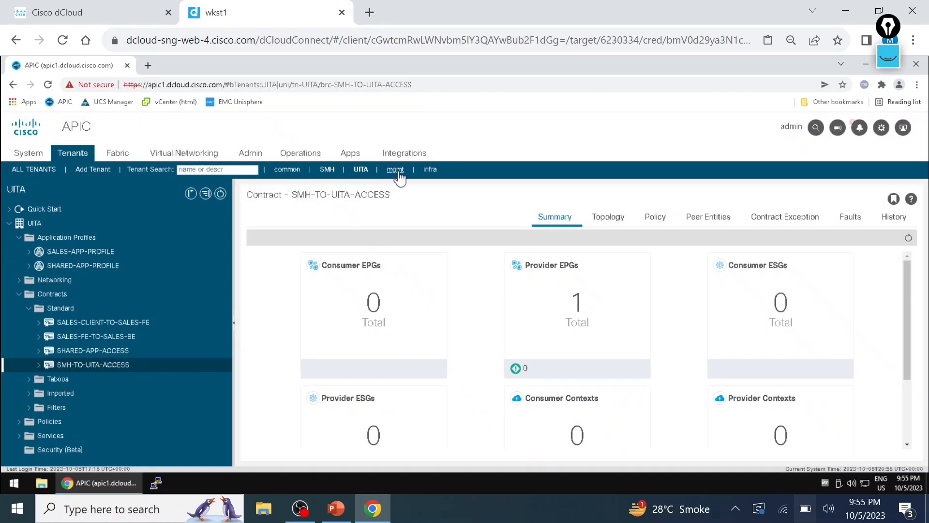
Open the contracts of the WEB-SERVERS EPG under tenant SMH's WEB-APPS application profile.
left_click(327, 170)
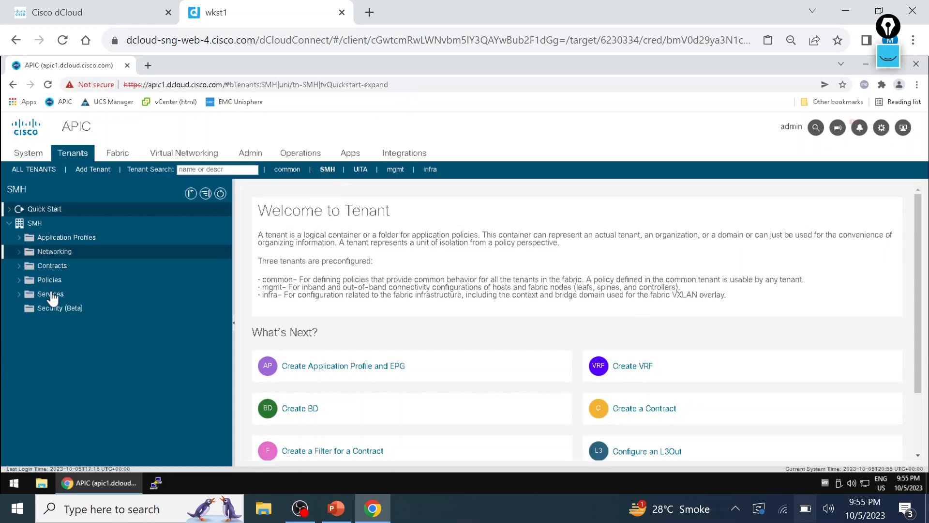
left_click(20, 238)
left_click(28, 251)
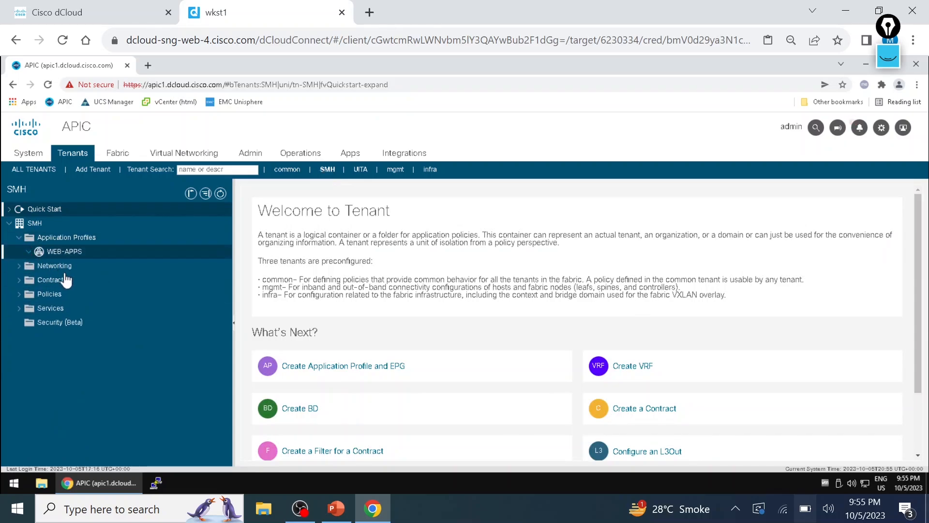
left_click(39, 265)
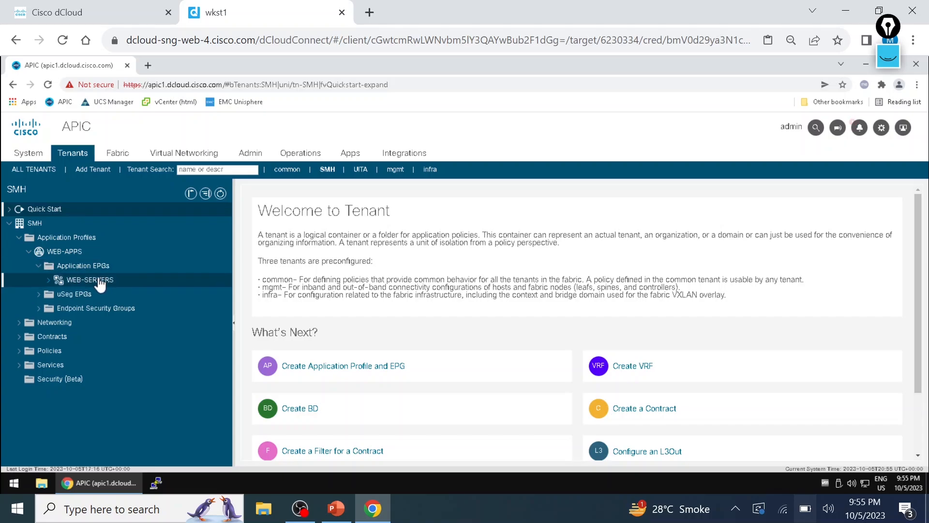
left_click(49, 280)
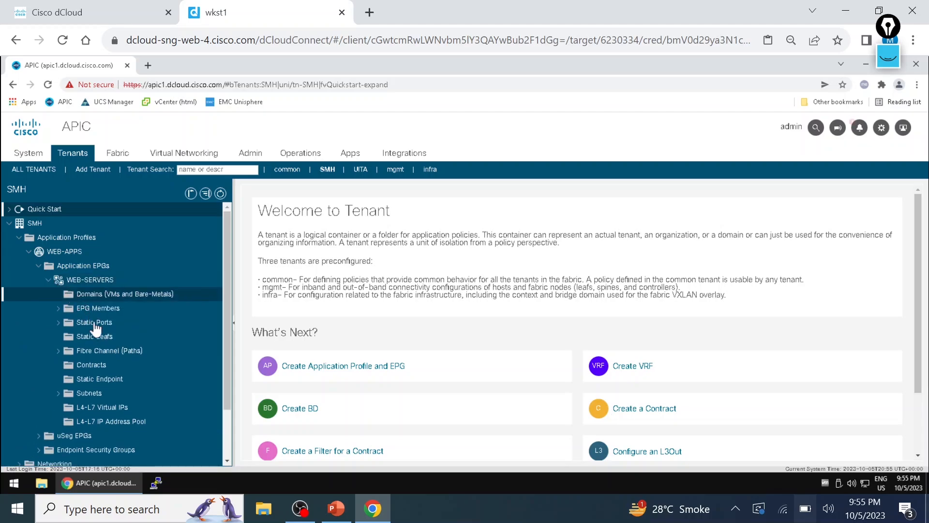
left_click(173, 365)
right_click(174, 368)
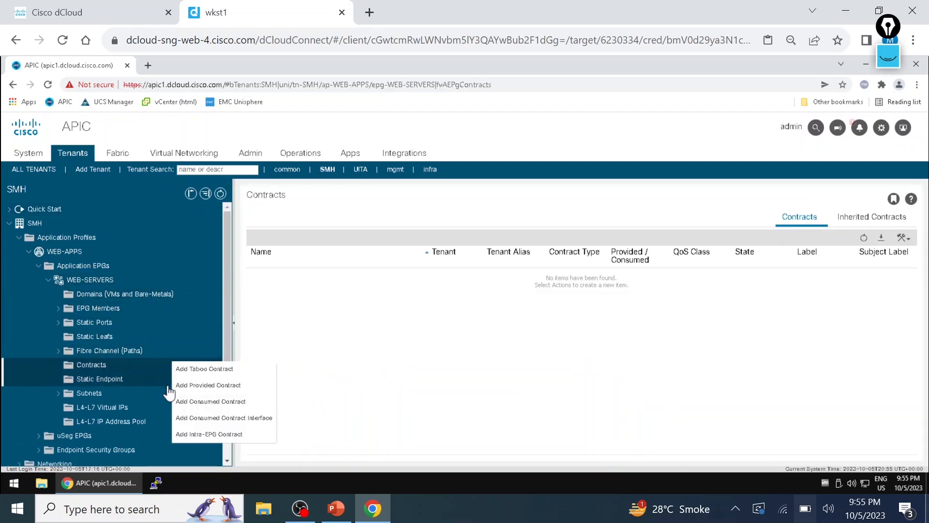
left_click(193, 408)
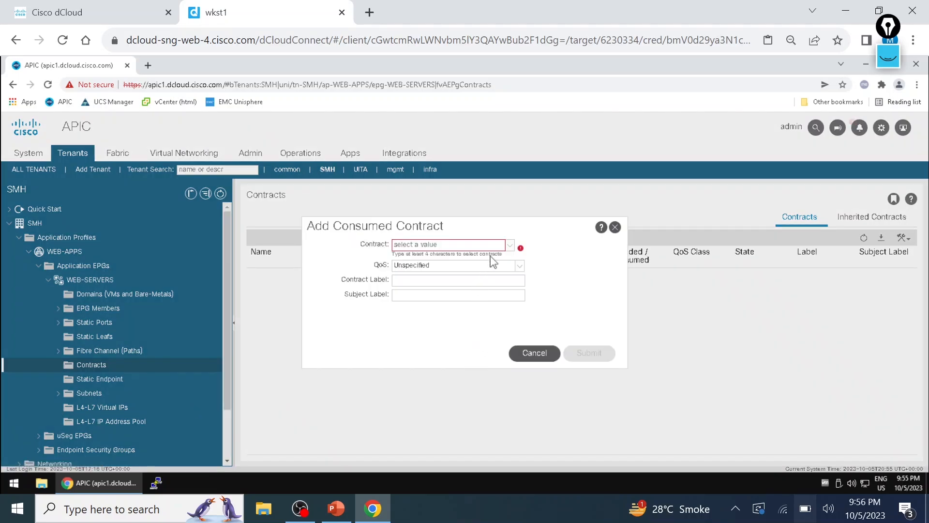
left_click(501, 247)
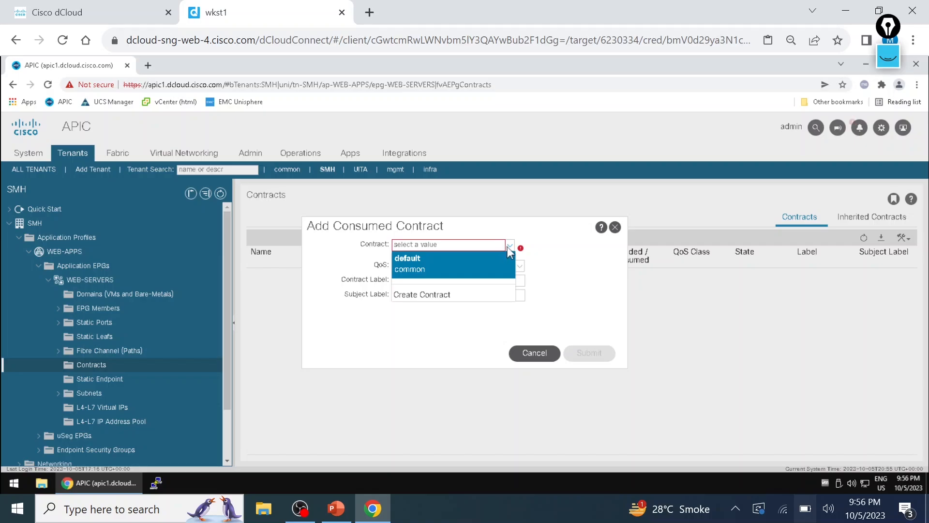
left_click(509, 249)
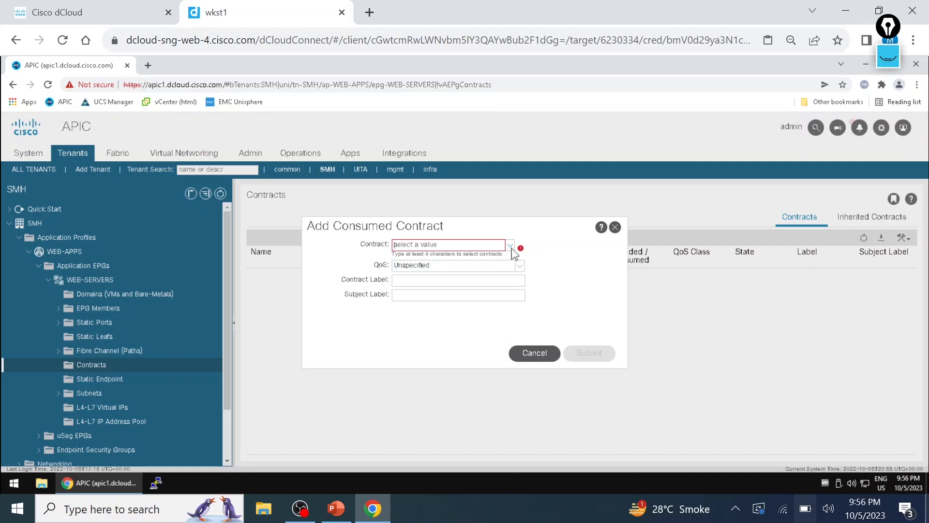
left_click(534, 353)
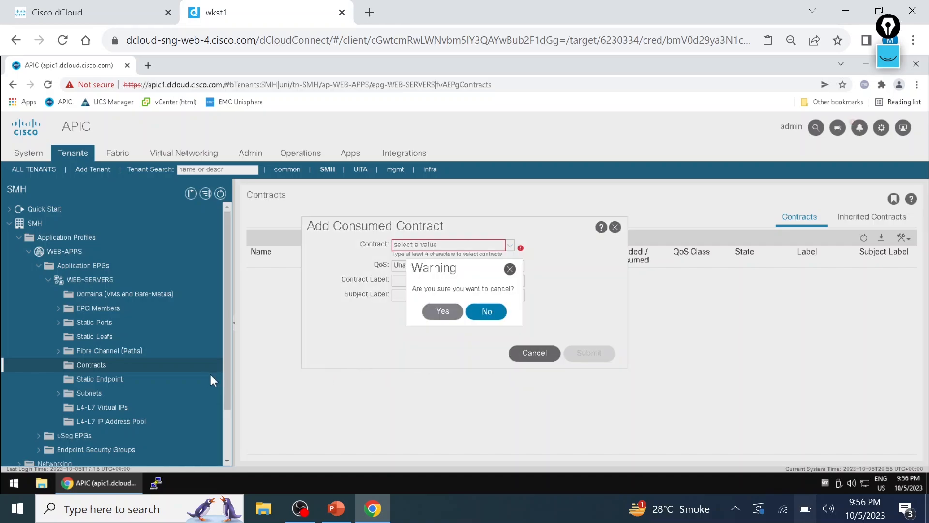
left_click(442, 311)
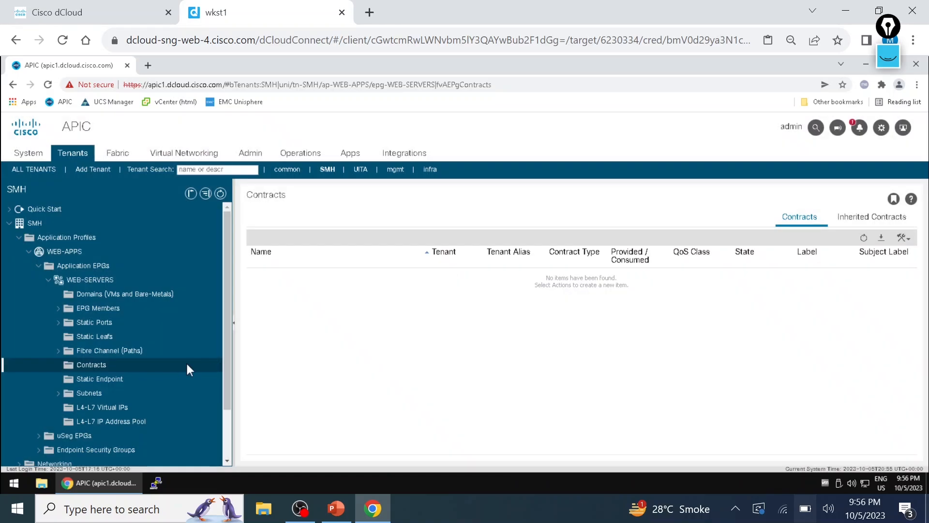
right_click(151, 370)
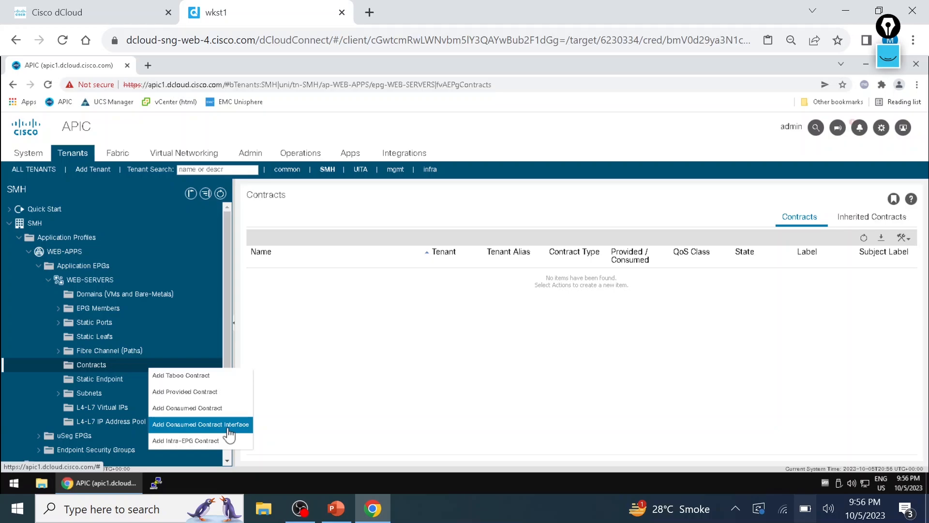
left_click(228, 426)
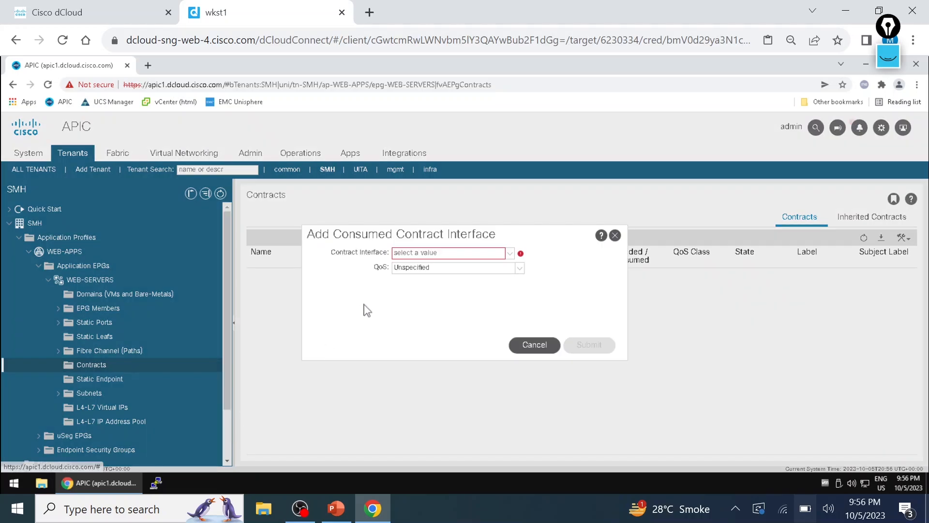
left_click(510, 252)
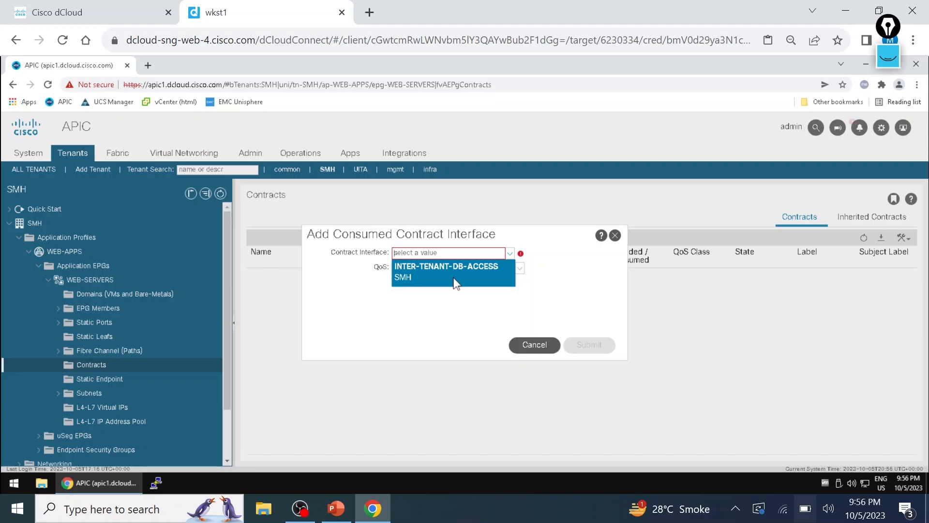
left_click(533, 345)
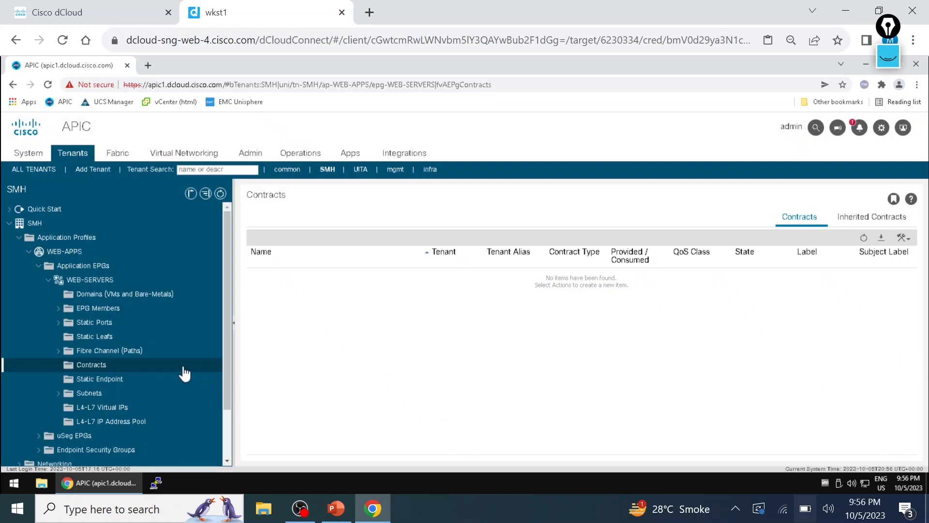
Add INTER-TENANT-DB-ACCESS as a consumed contract interface on SMH's WEB-SERVERS EPG and submit it.
right_click(184, 368)
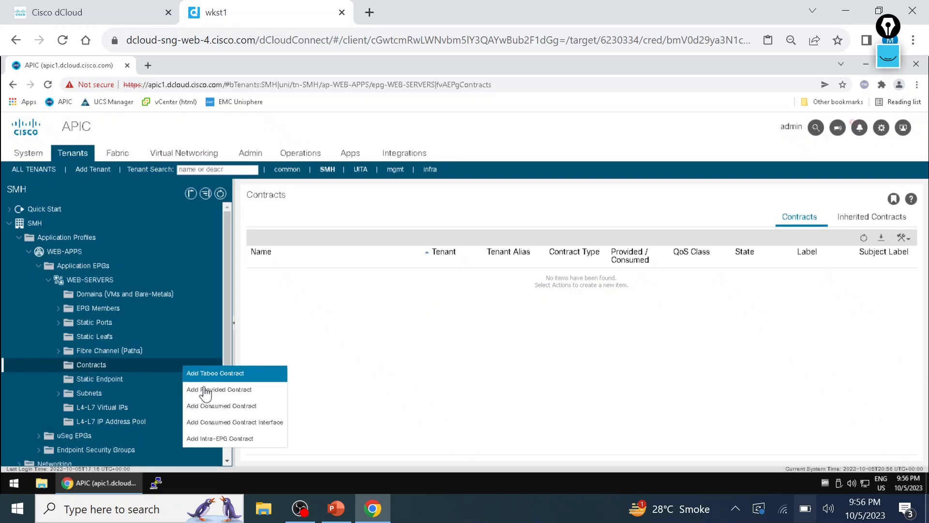
left_click(274, 430)
left_click(510, 254)
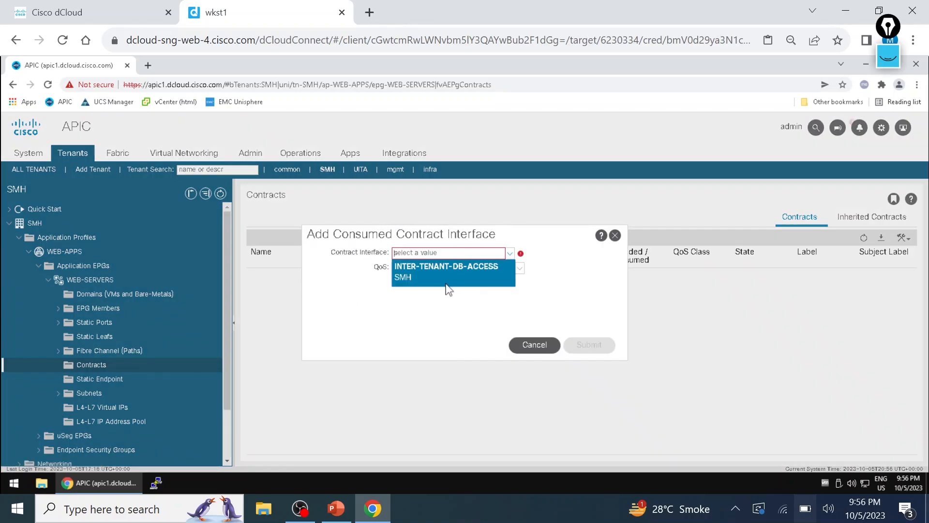
left_click(446, 288)
left_click(589, 344)
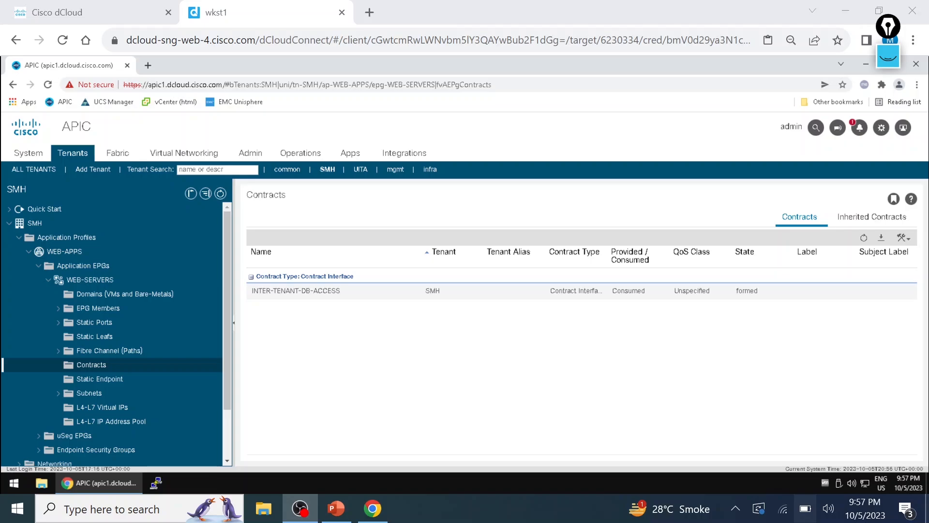
Switch to PowerPoint and delete the handwritten red ink marks from the Inter Tenant Communication slide.
left_click(336, 508)
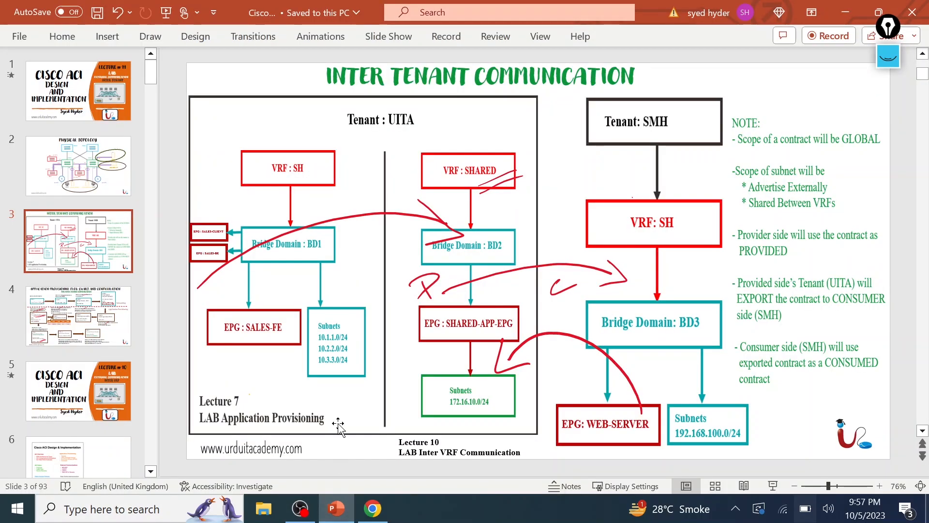
left_click(450, 221)
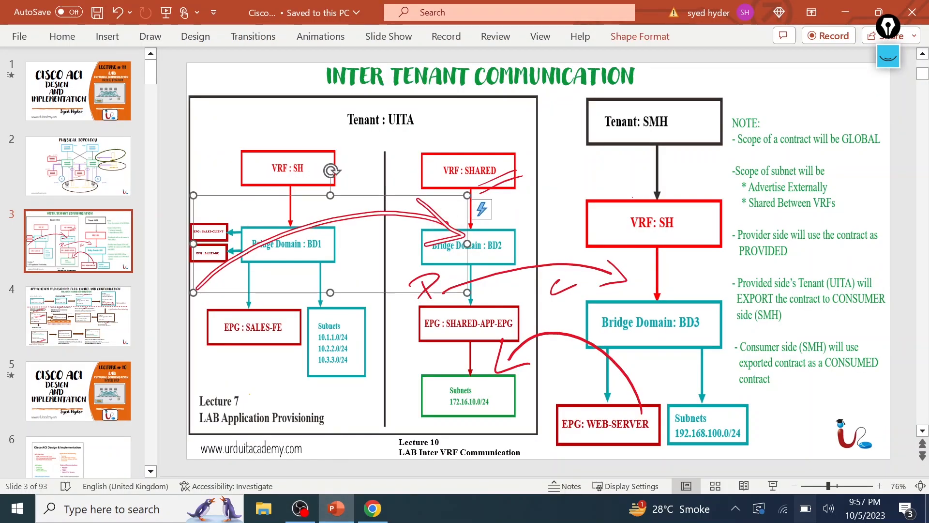
key("Delete")
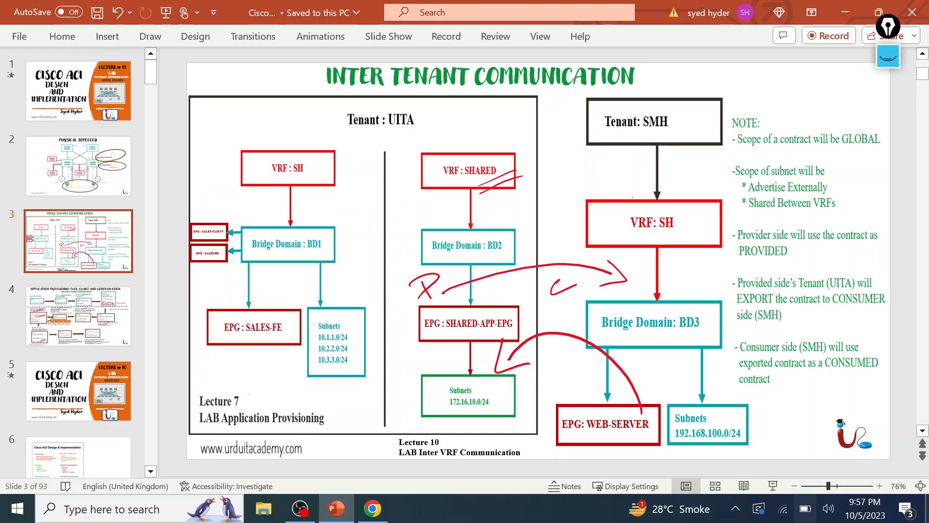
left_click(554, 291)
key("Delete")
left_click(552, 333)
key("Delete")
left_click(500, 183)
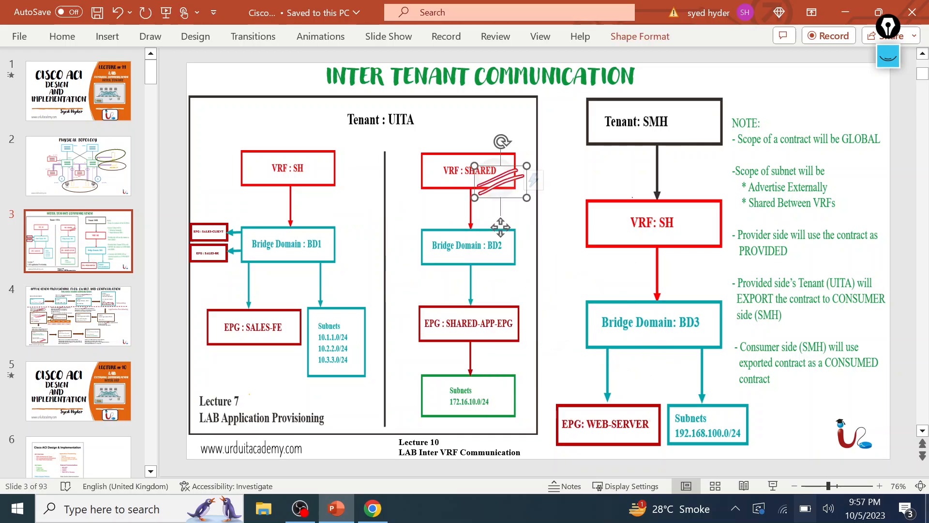
key("Delete")
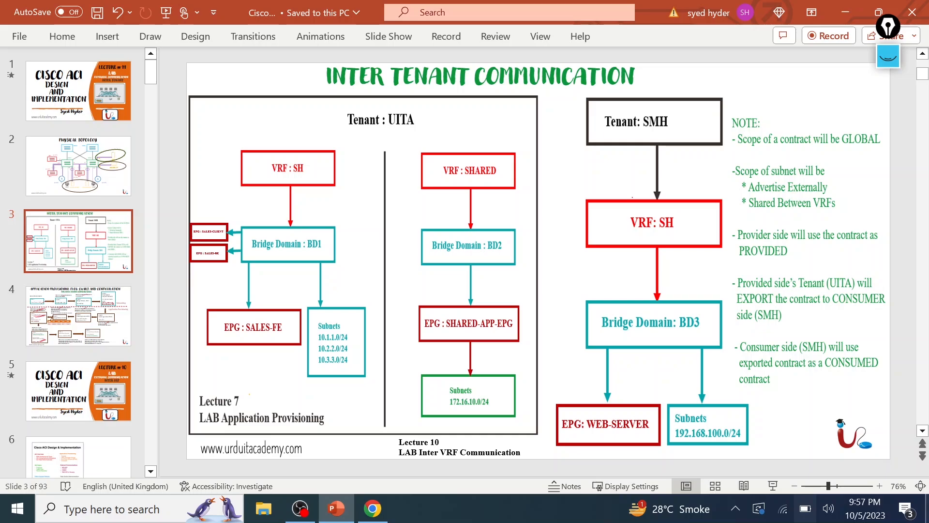
Mark the Lecture 10 LAB Inter VRF Communication label on the slide with short red pen strokes.
mouse_move(370, 448)
left_mouse_down()
mouse_move(396, 442)
mouse_move(393, 449)
left_mouse_up()
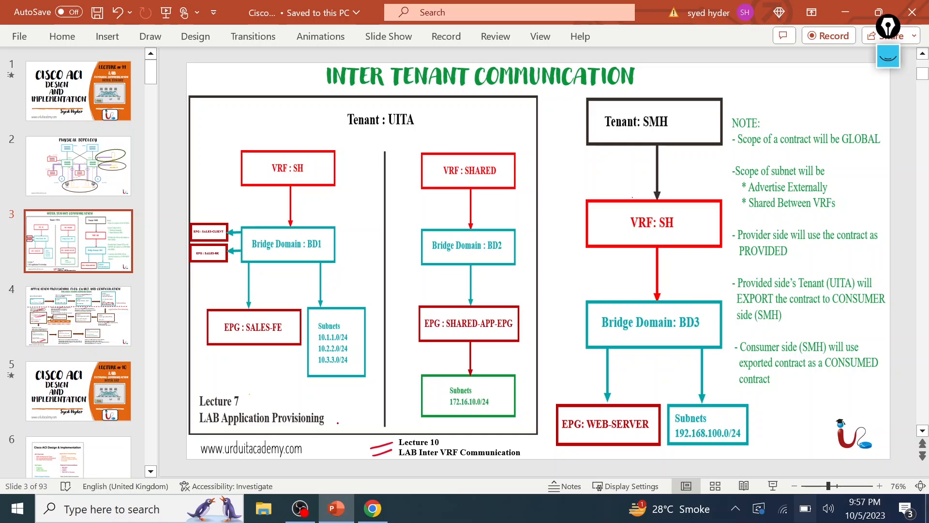